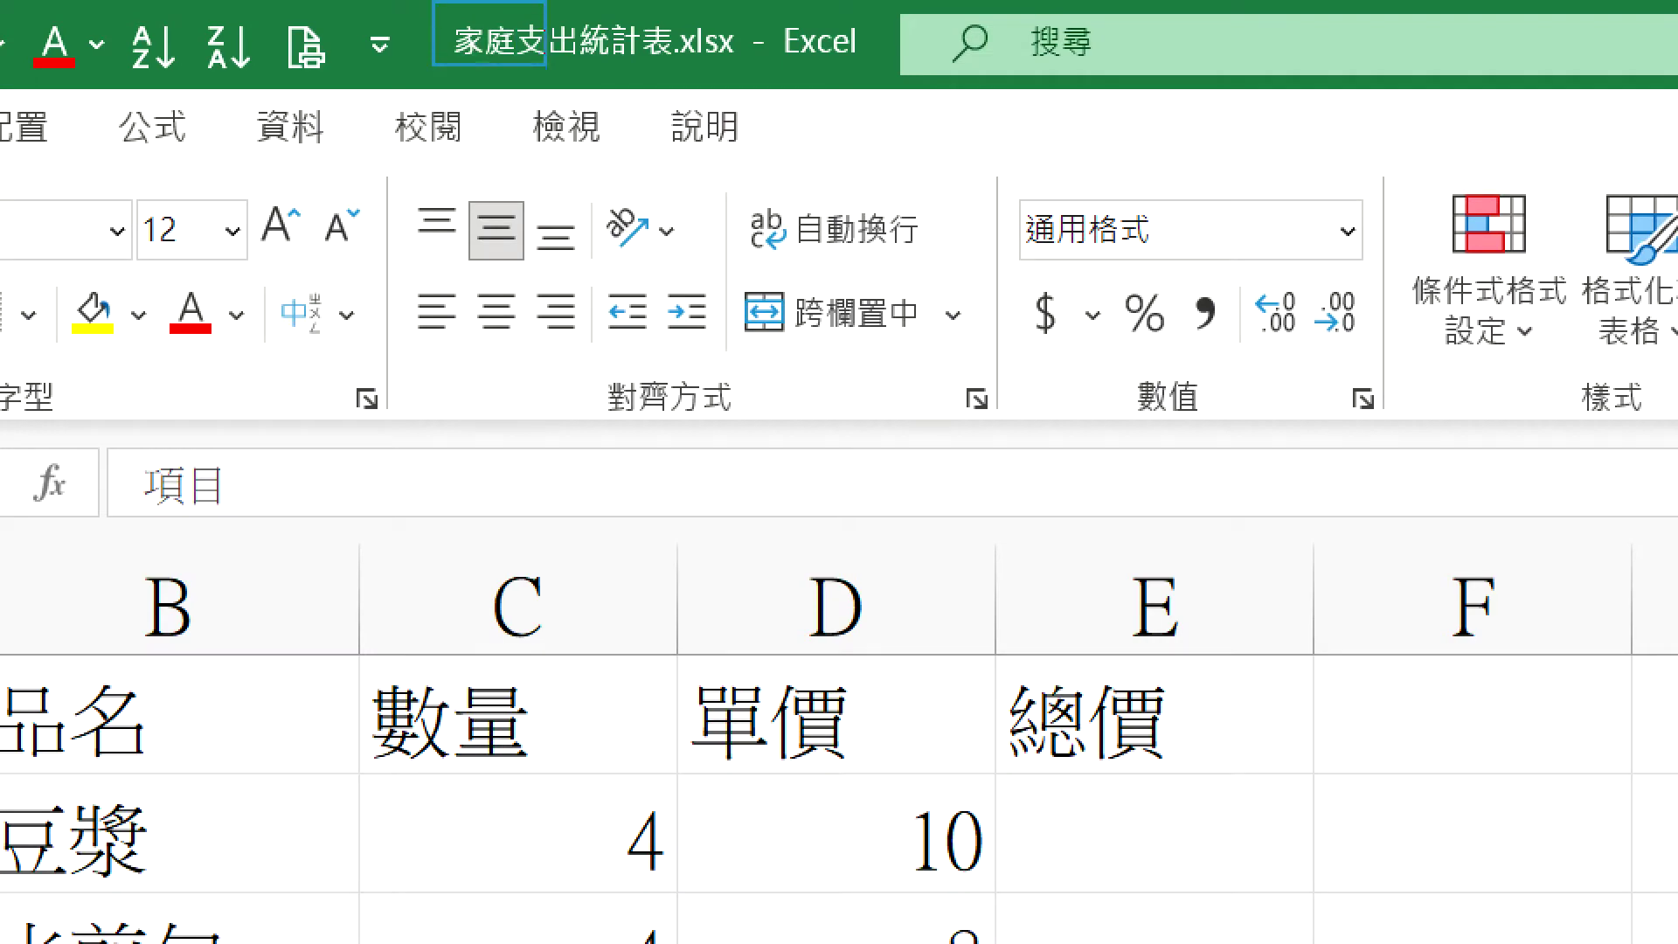
Step: Annotate the workbook file name, the Excel program name and the three sheet tabs
drag(433, 3, 752, 78)
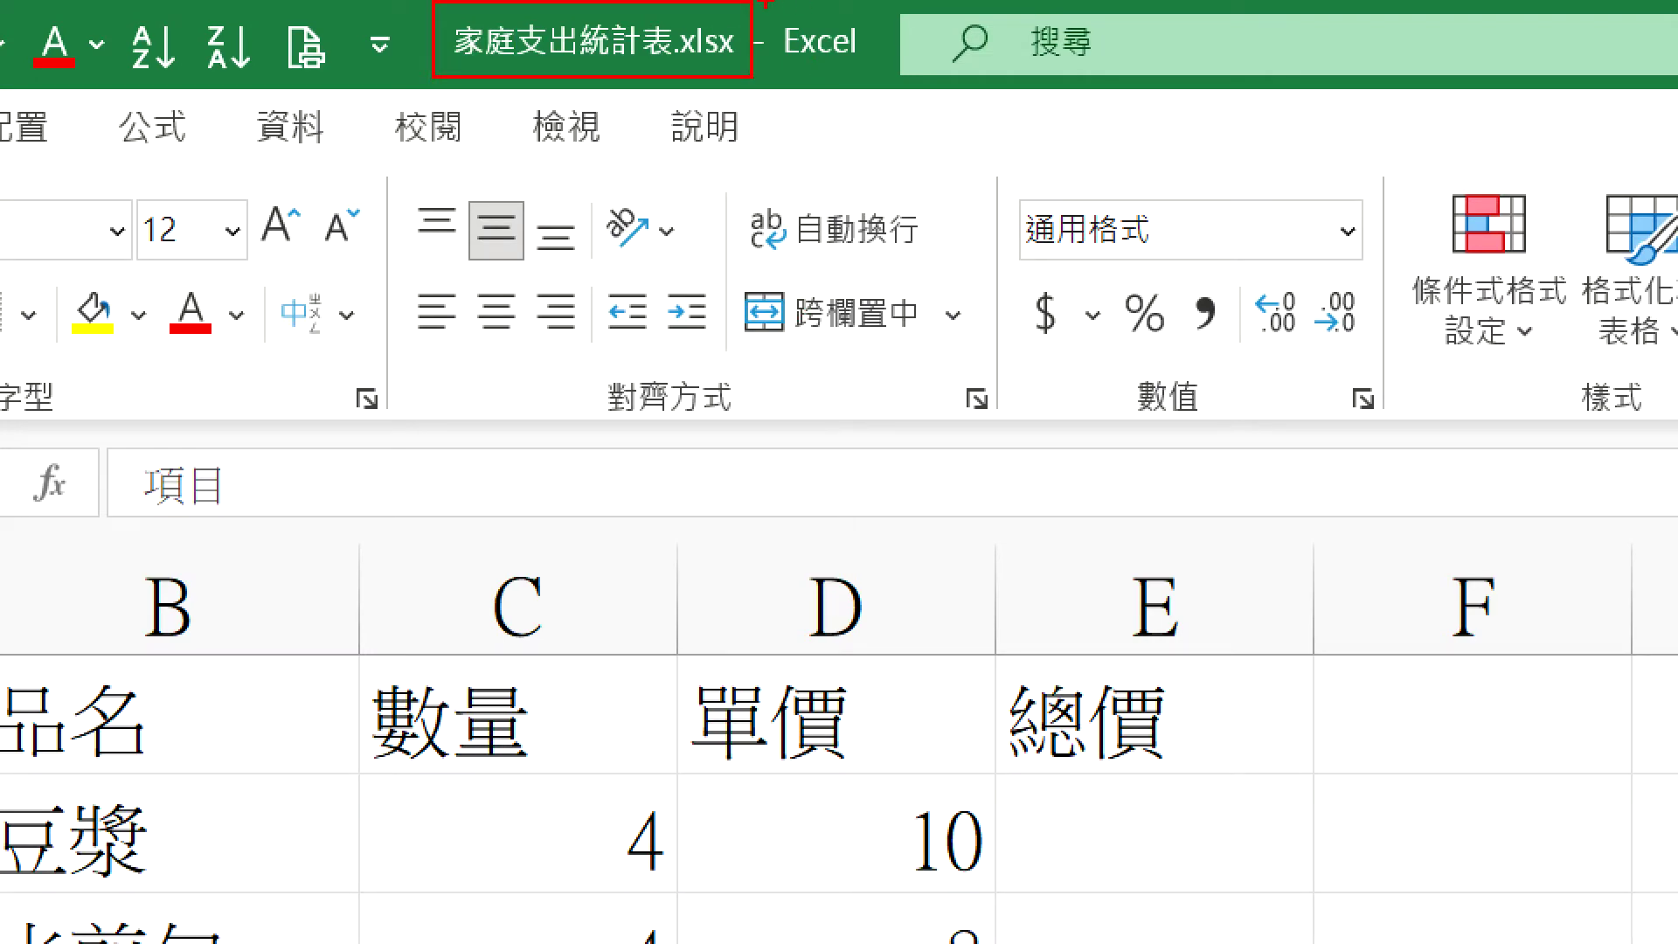
drag(765, 2, 874, 76)
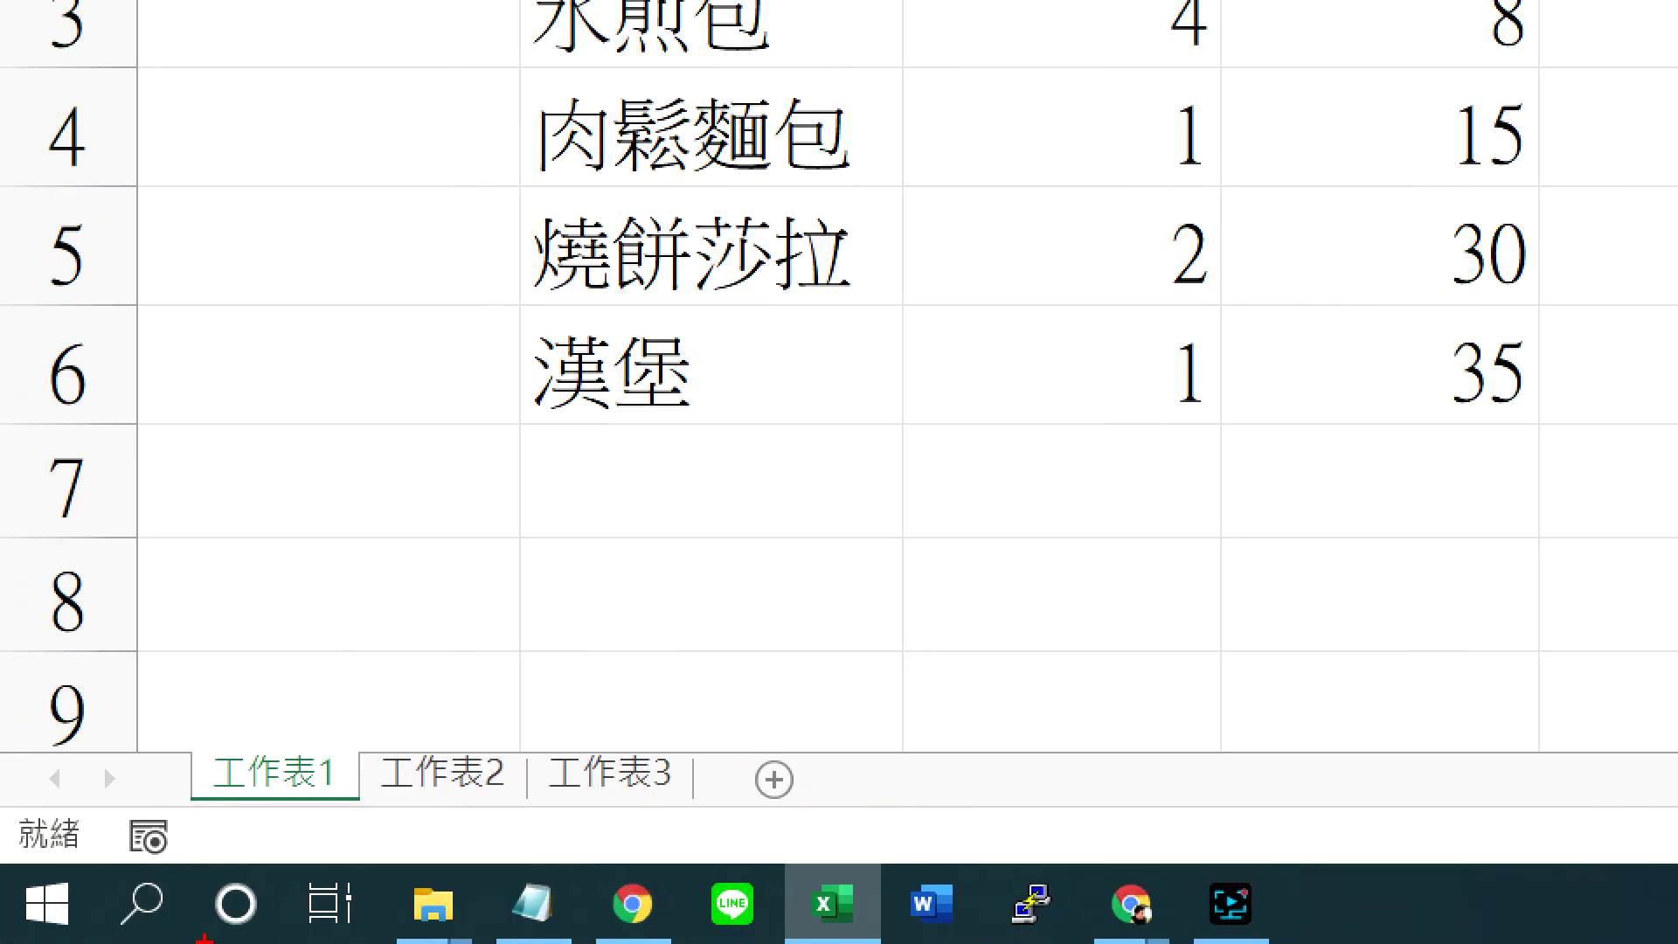
drag(172, 719, 713, 829)
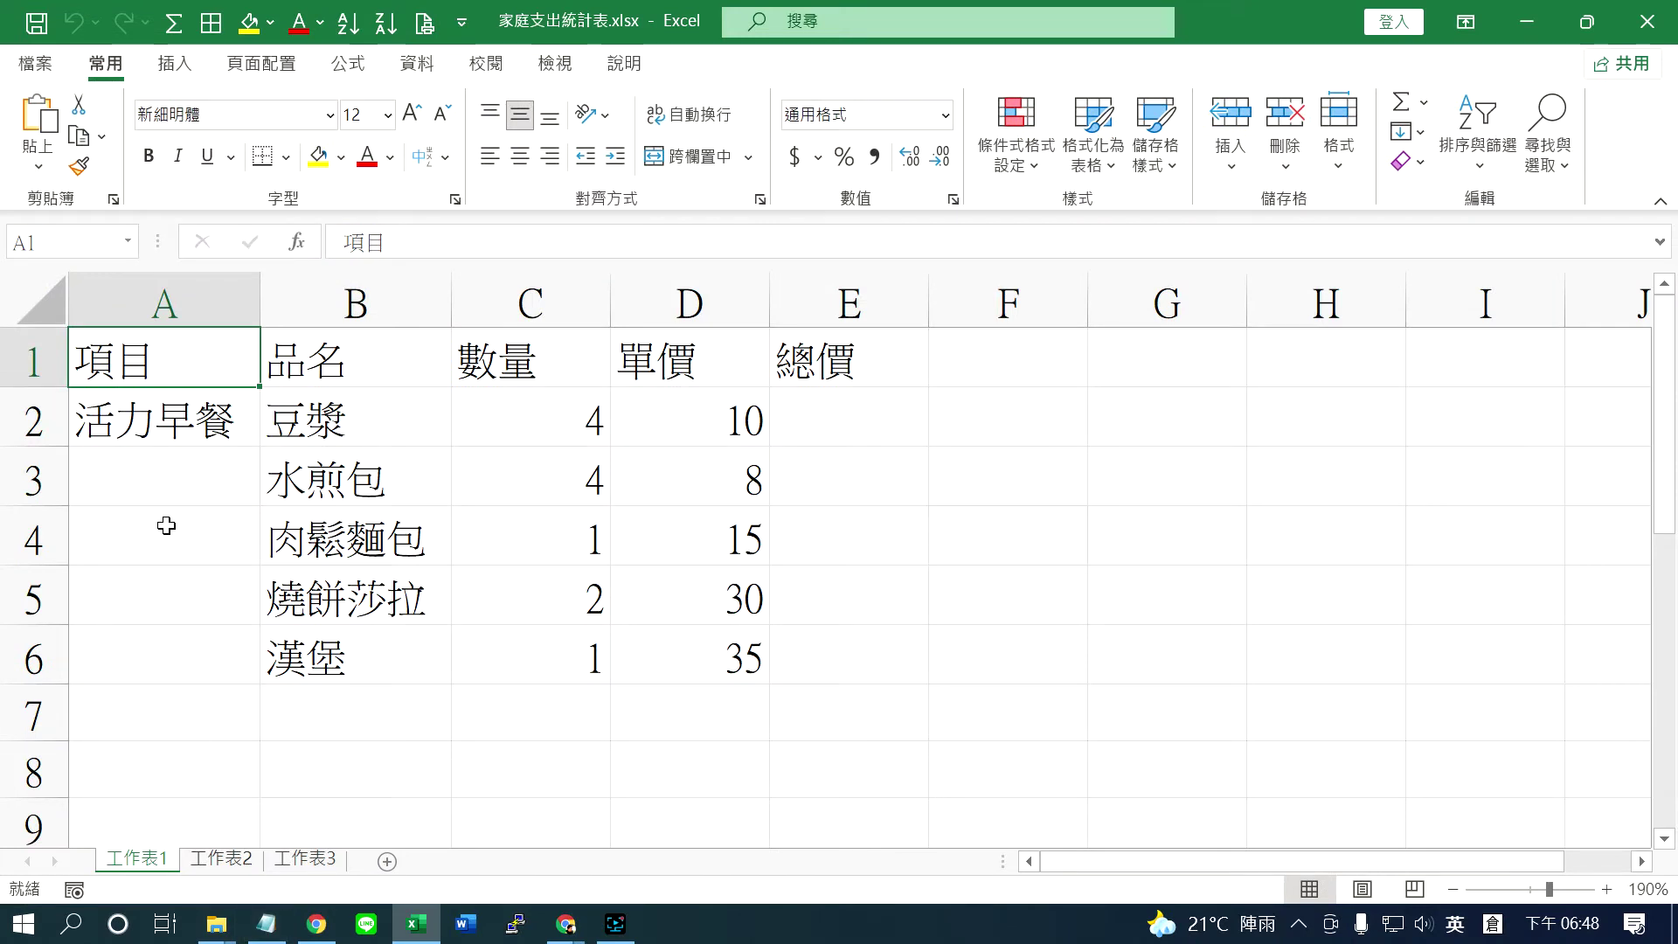
Step: Select cell A2 (活力早餐), then view sheet 工作表2 followed by 工作表3
click(188, 434)
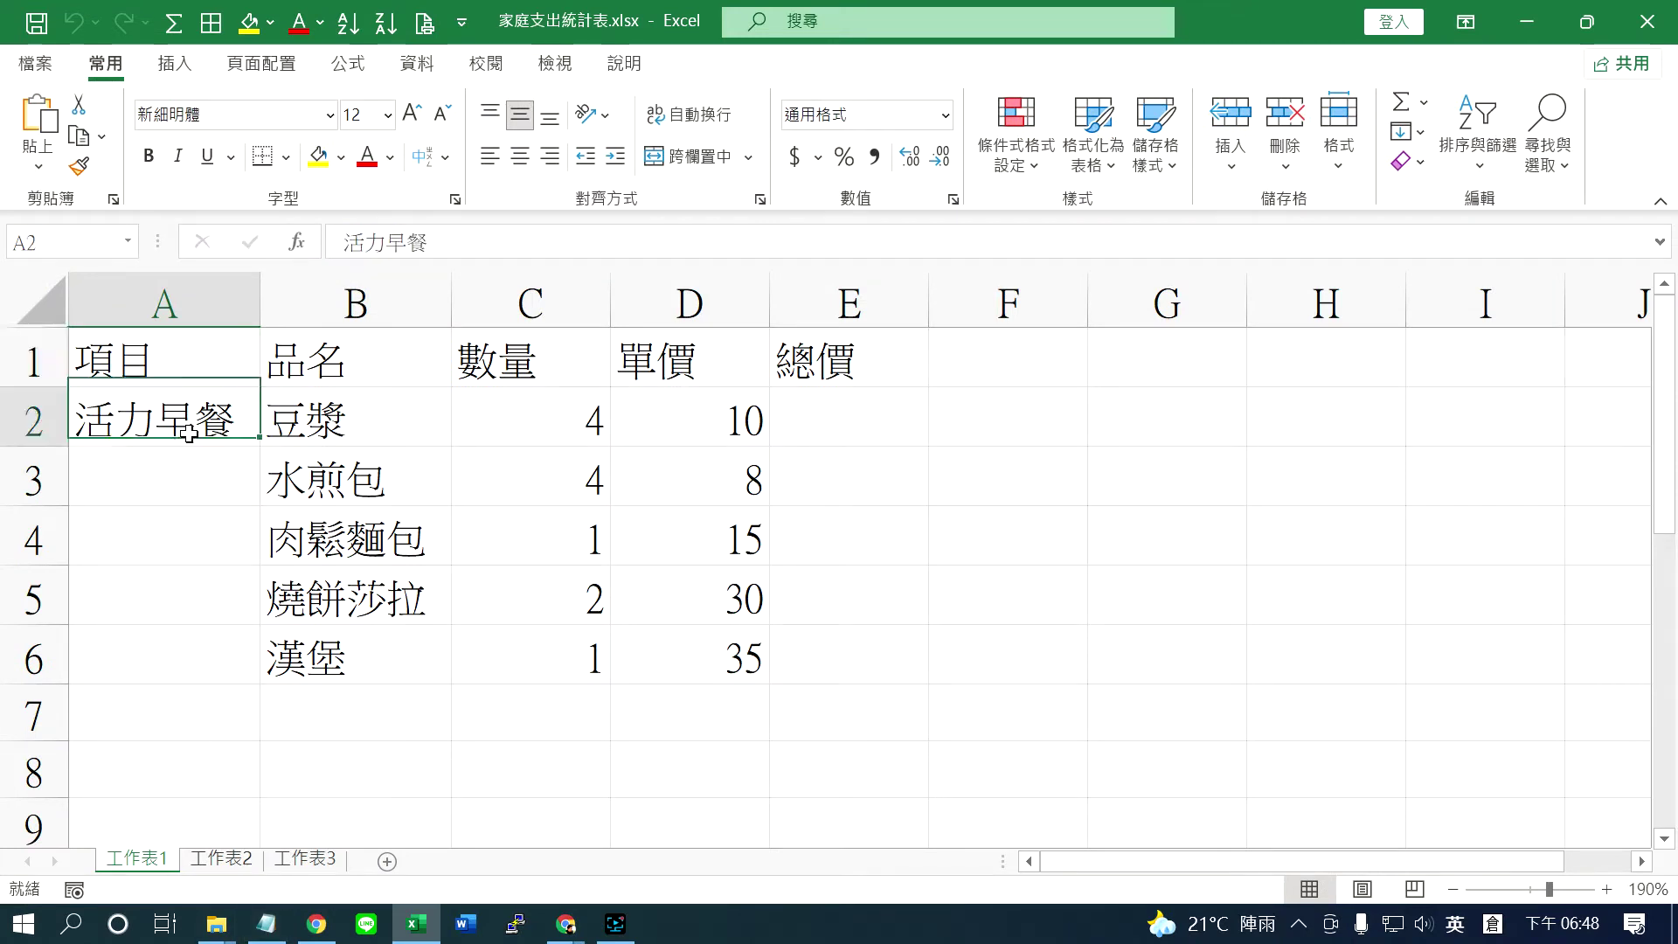
click(234, 868)
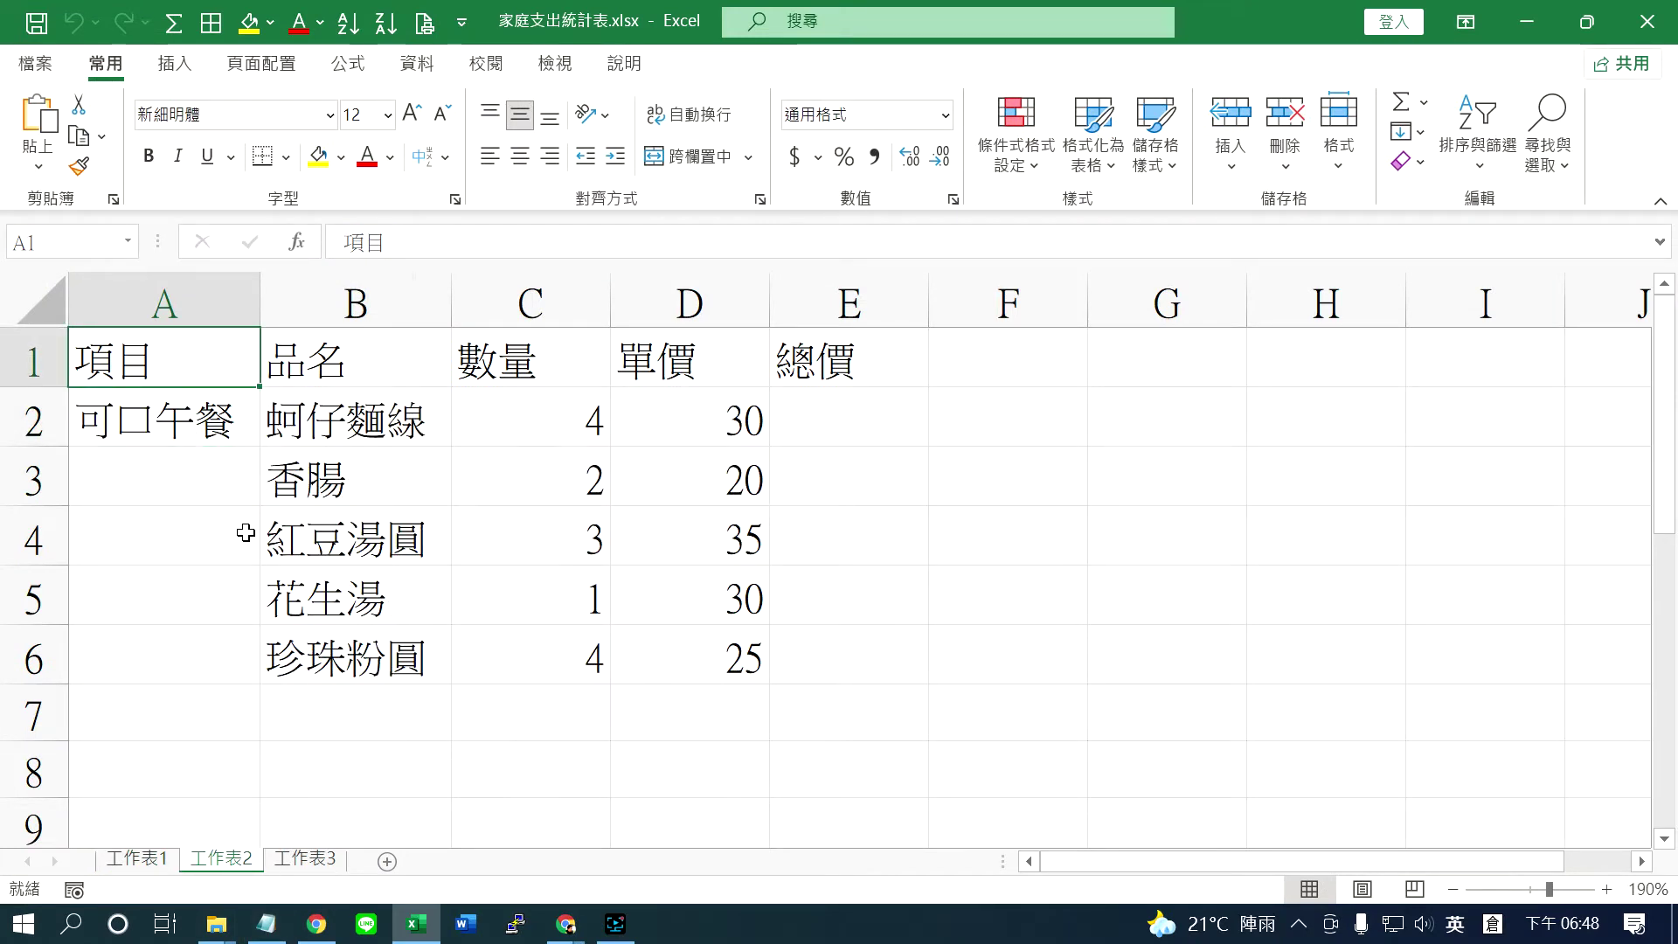
click(306, 861)
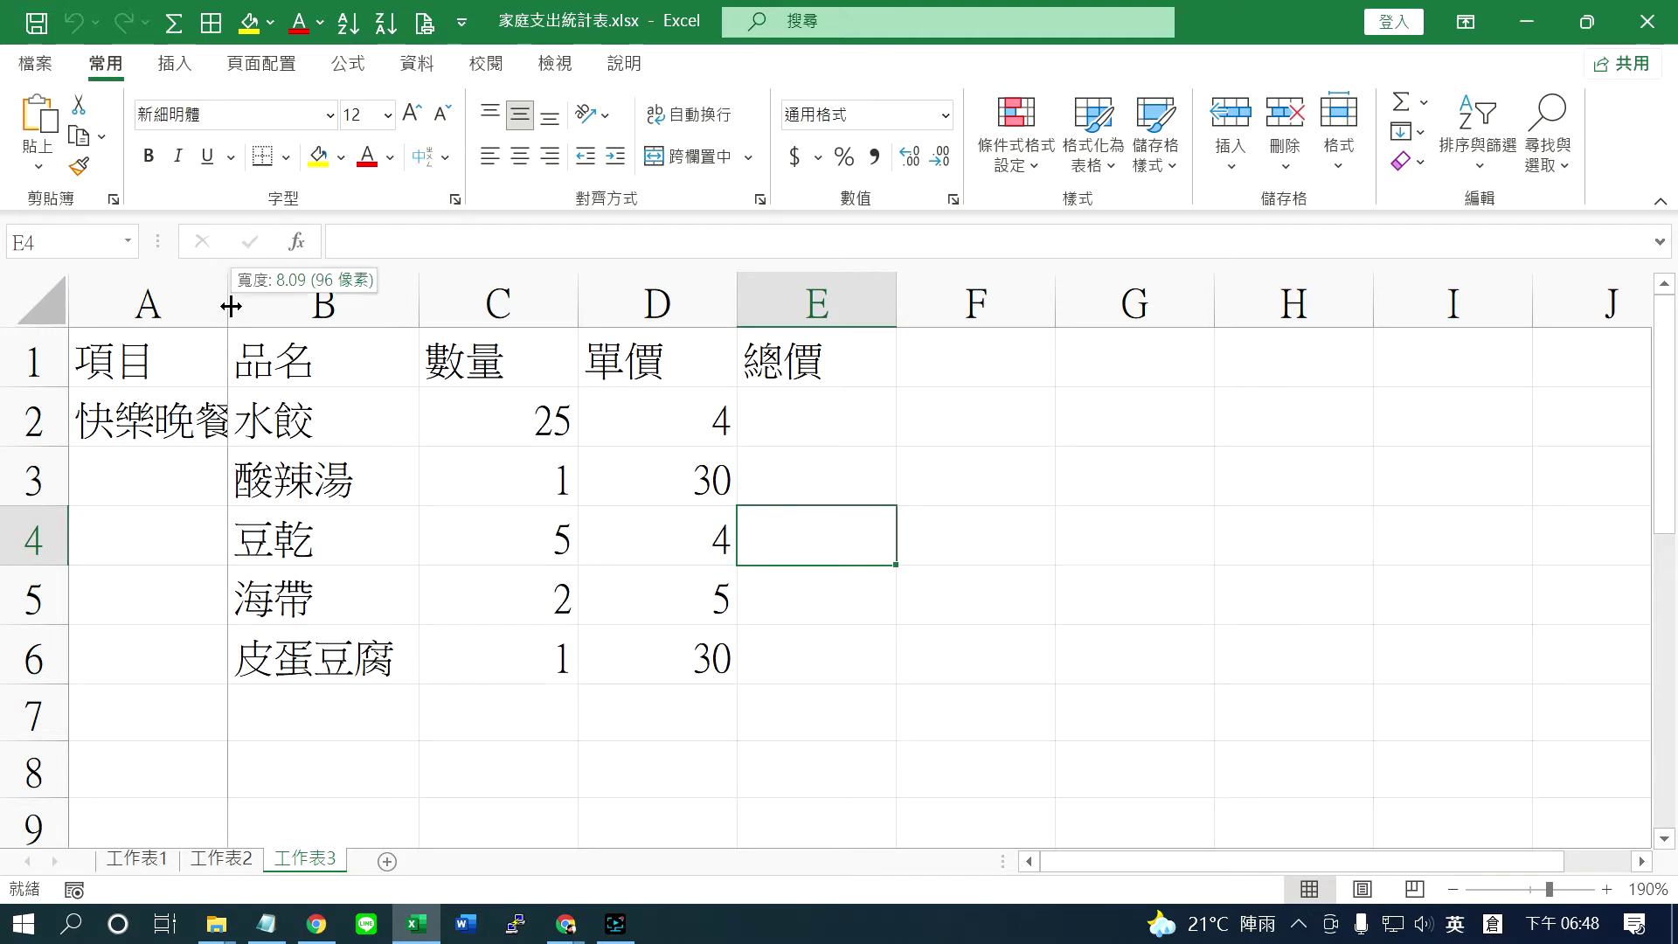
Step: Auto-fit column A on 工作表3 to show 快樂晚餐, then go back to 工作表1
double_click(230, 306)
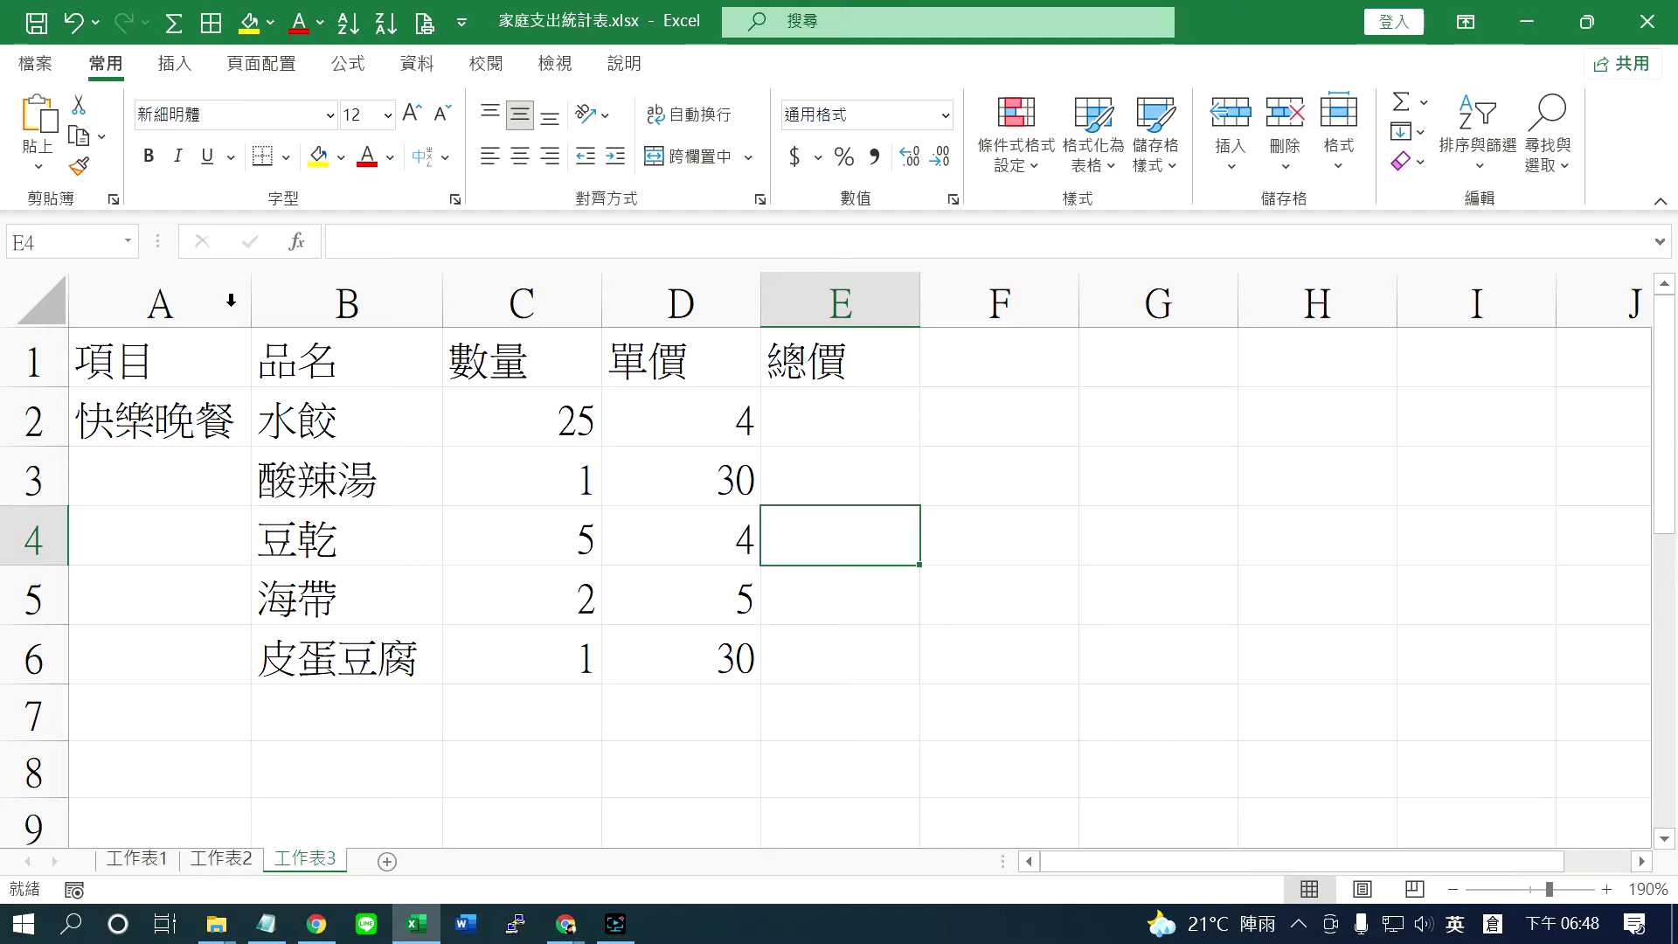
click(123, 864)
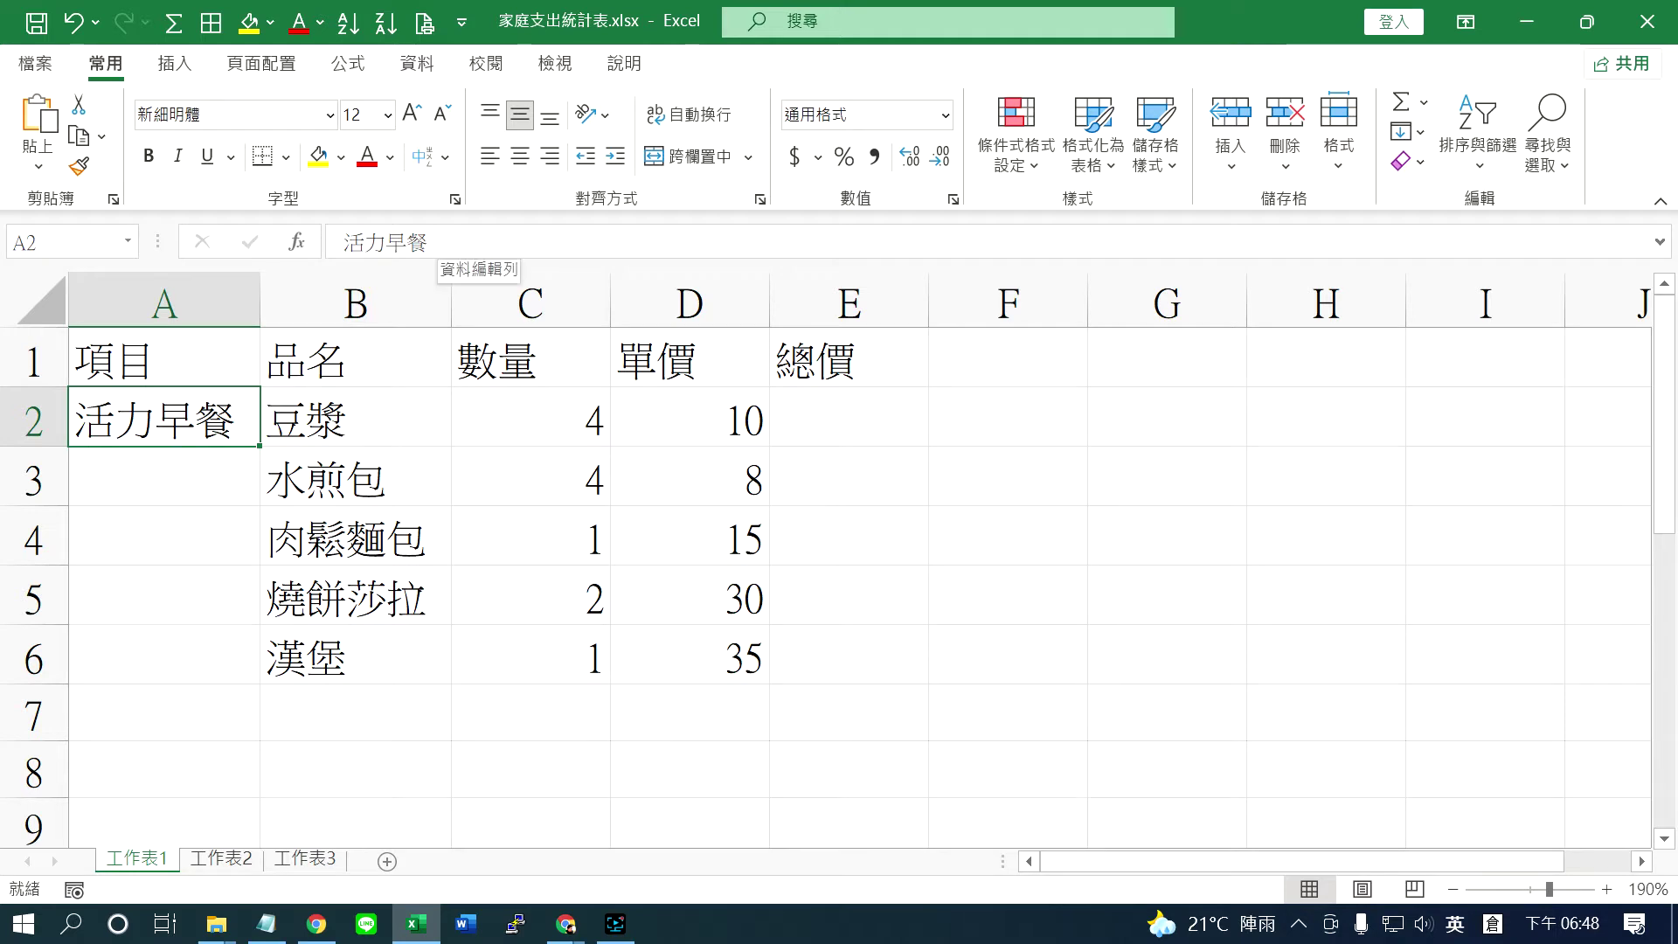
Step: Select 活力早餐 in cell A2's formula bar and copy it with 複製
double_click(385, 247)
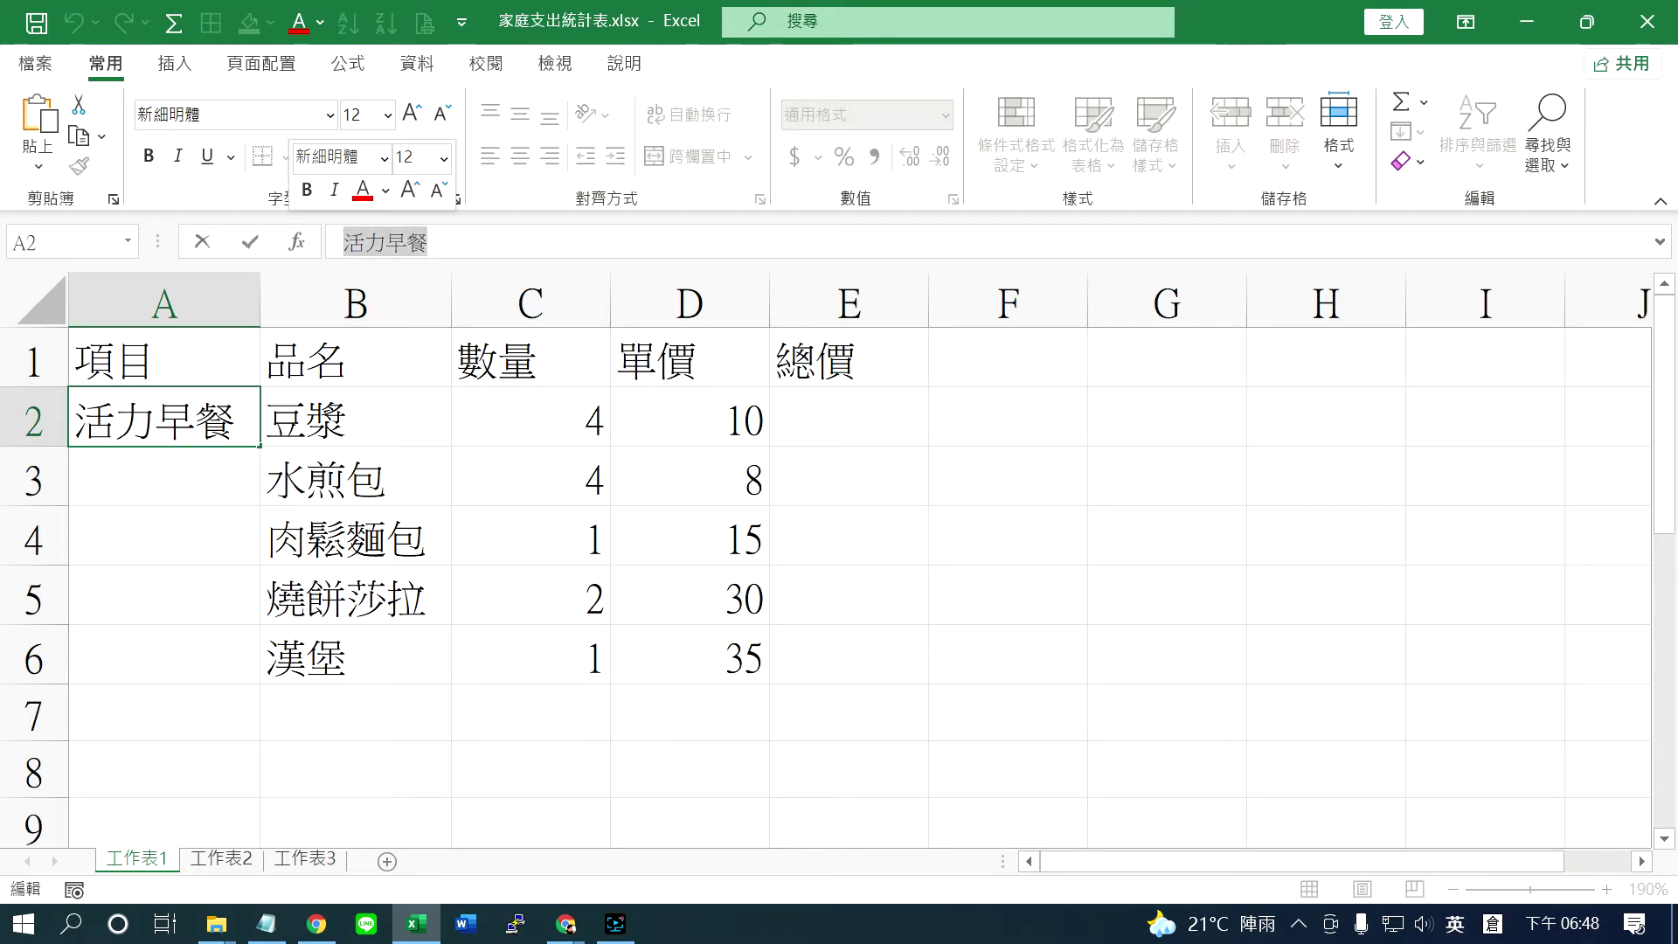
right_click(385, 247)
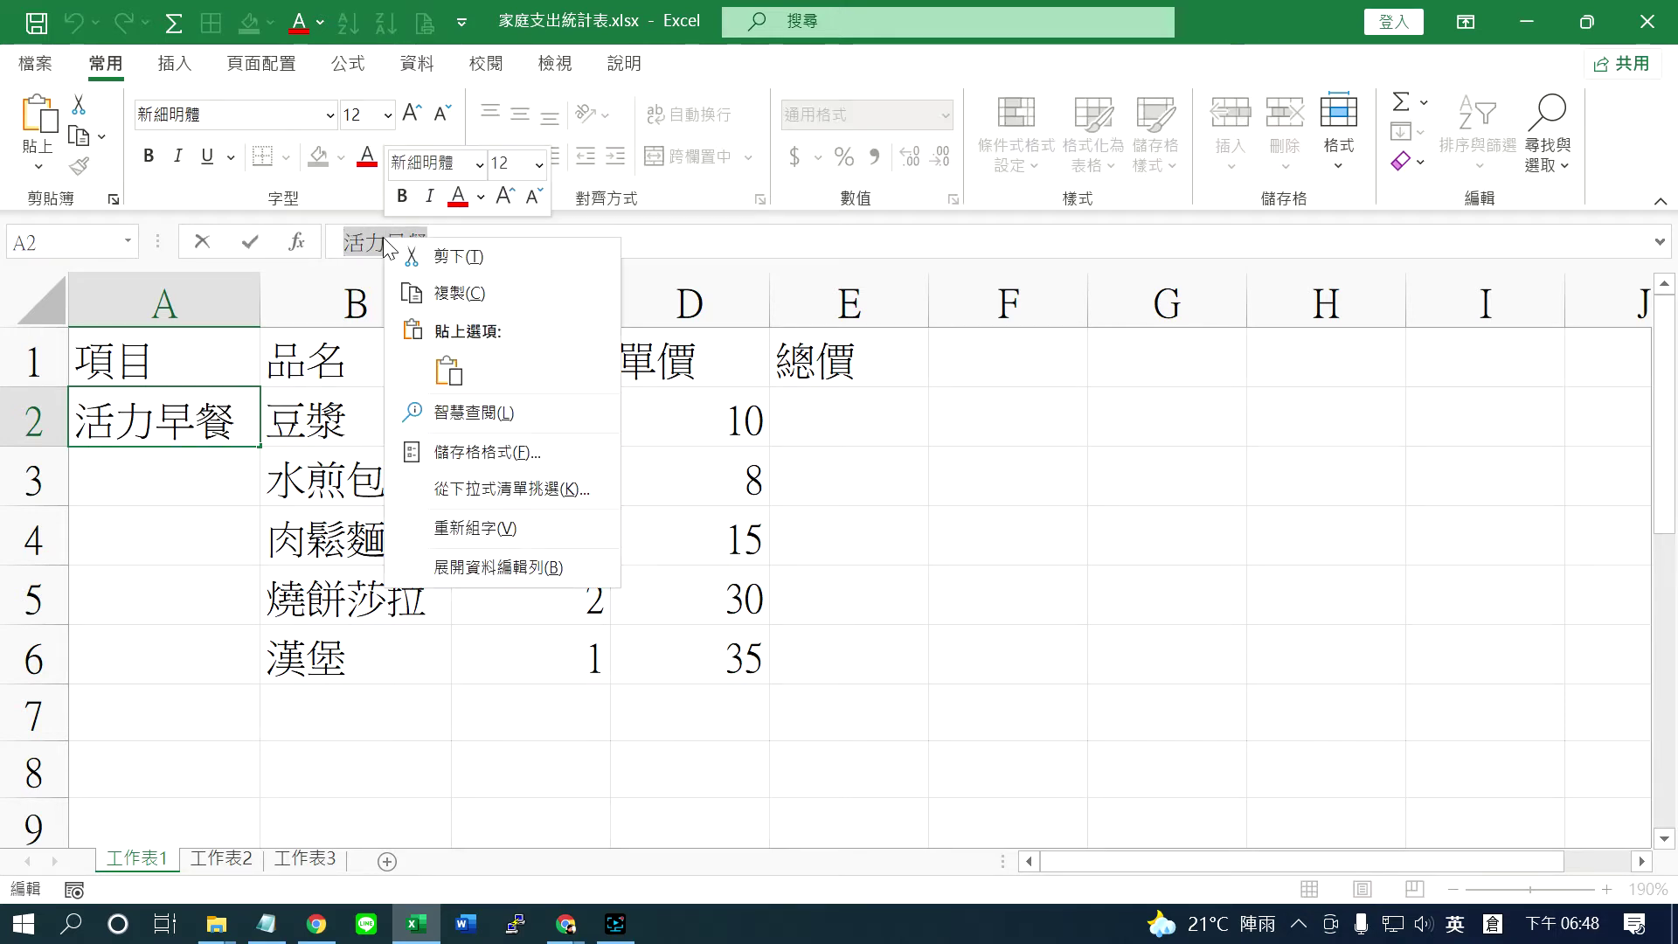
click(464, 291)
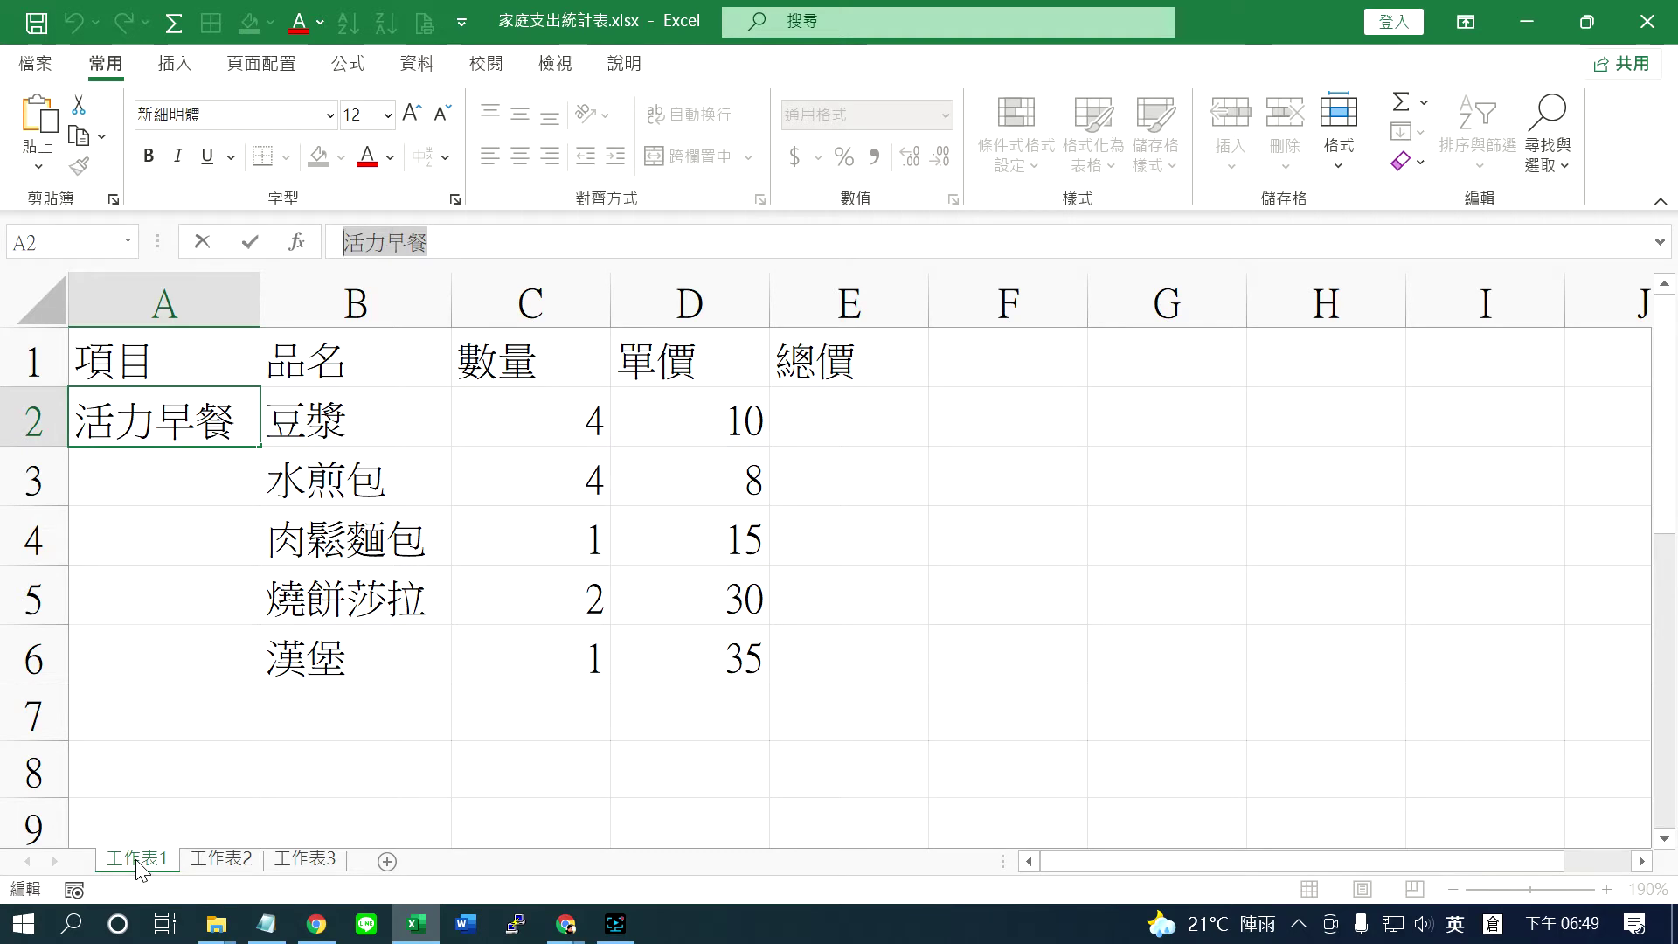
right_click(137, 861)
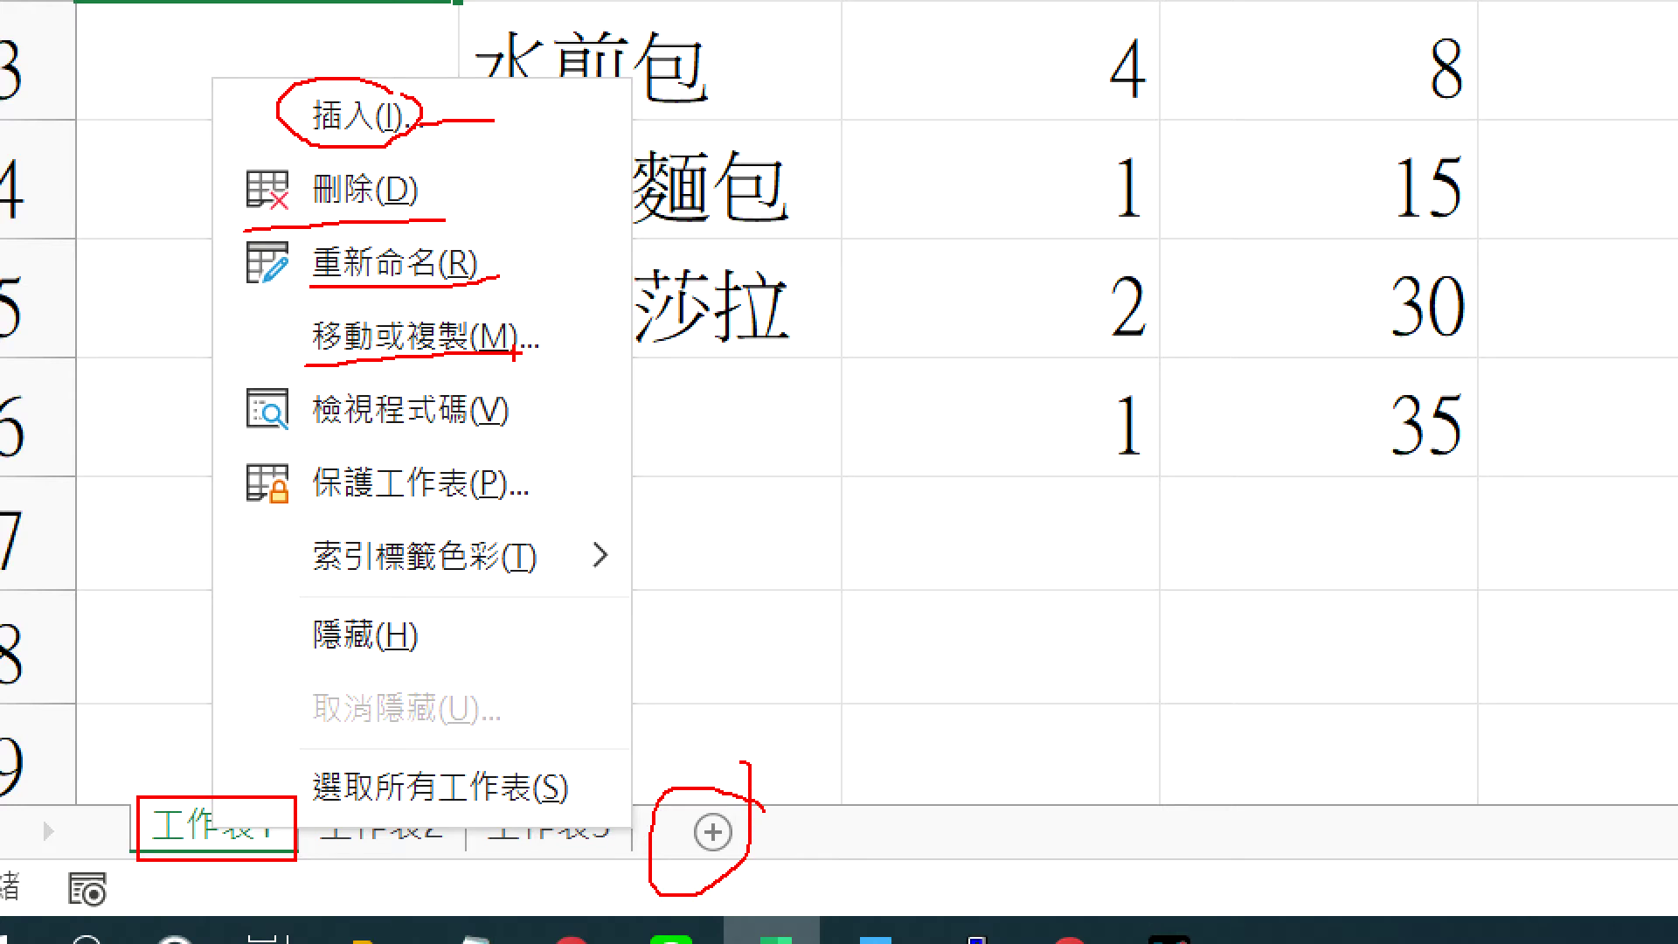
drag(311, 431, 495, 421)
drag(304, 507, 528, 507)
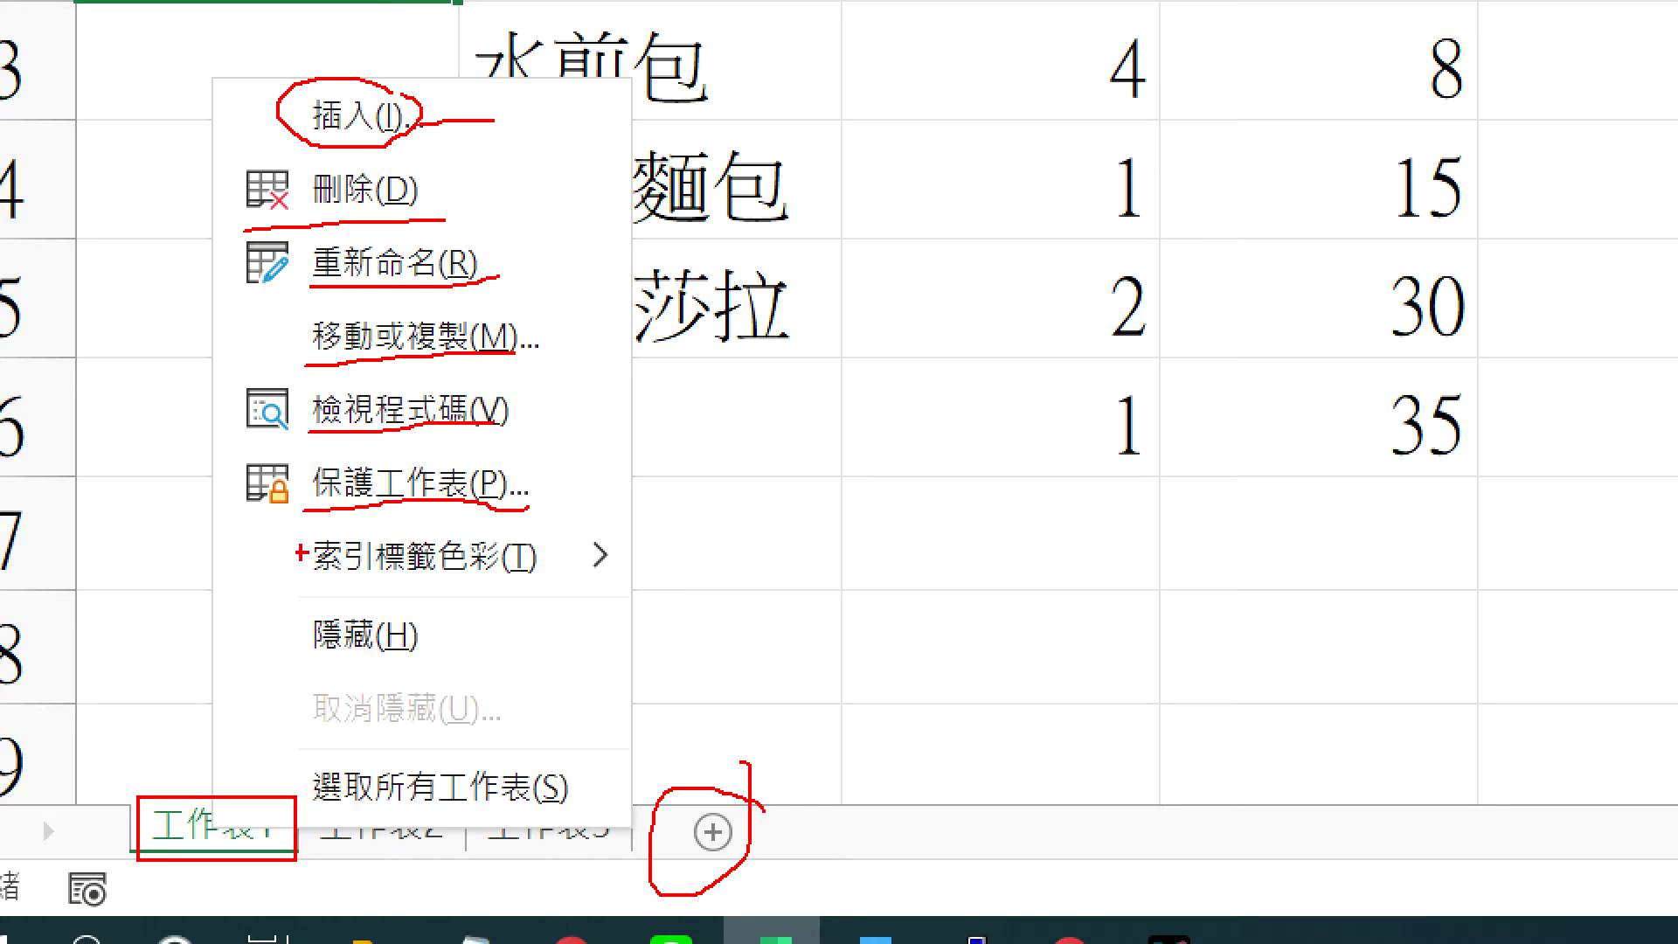
mouse_move(287, 524)
mouse_down()
mouse_move(383, 595)
mouse_move(540, 590)
mouse_move(368, 528)
mouse_up()
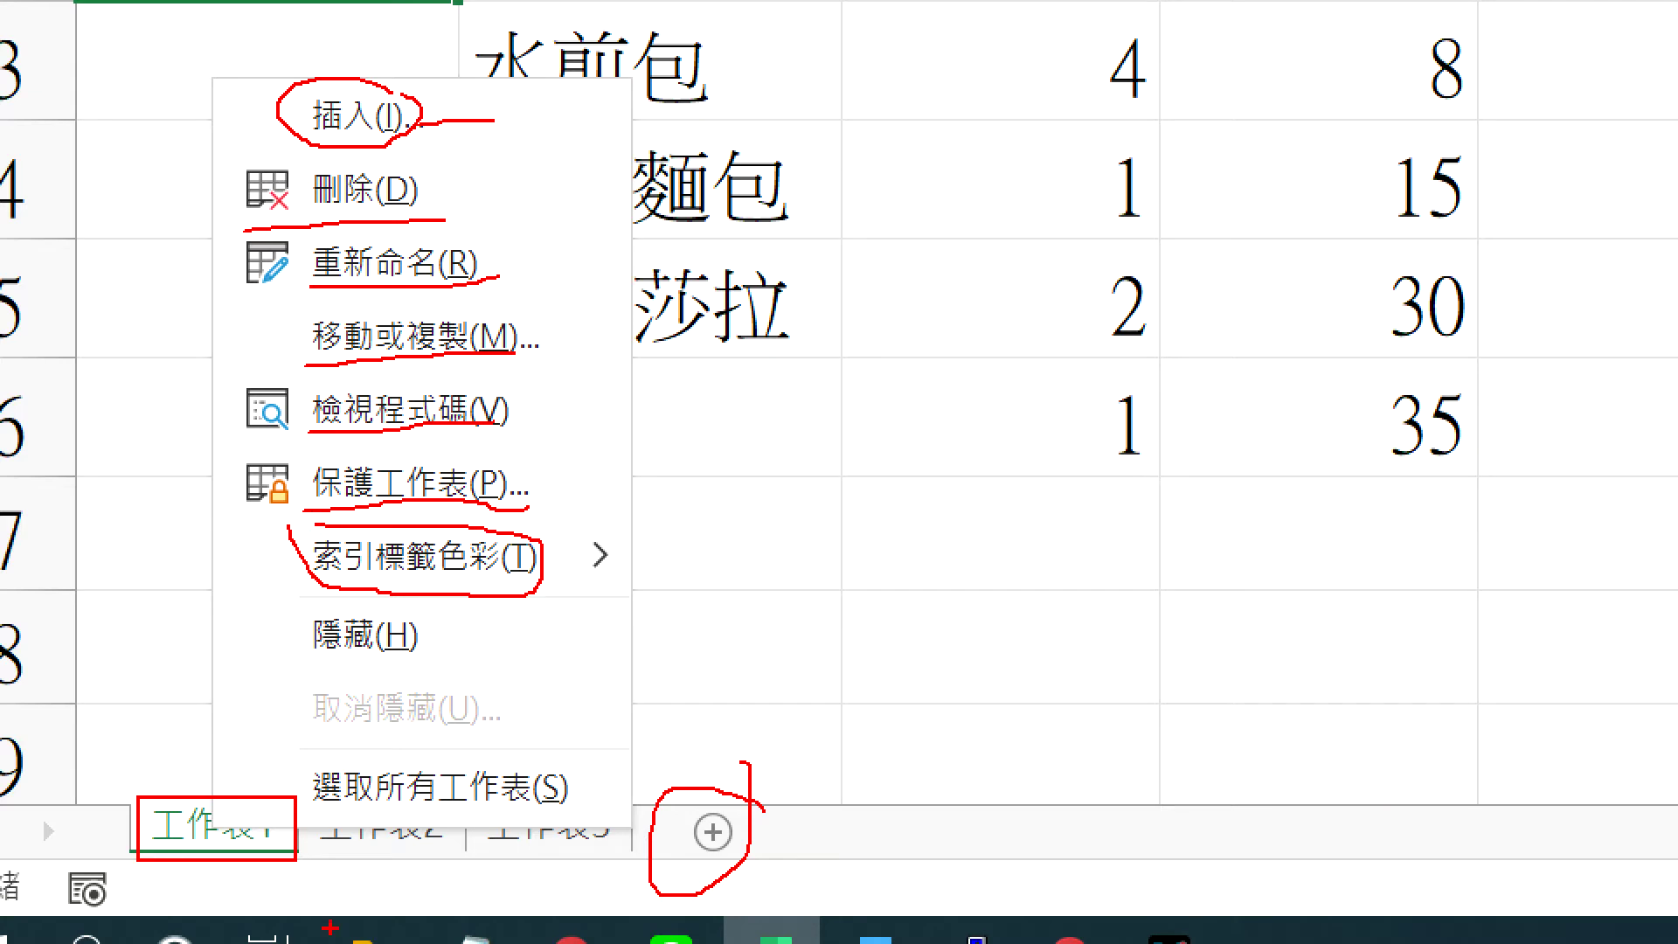
drag(252, 863, 244, 890)
drag(382, 853, 382, 888)
drag(537, 857, 536, 895)
mouse_move(439, 530)
mouse_down()
mouse_move(284, 523)
mouse_move(415, 574)
mouse_up()
drag(623, 537, 619, 592)
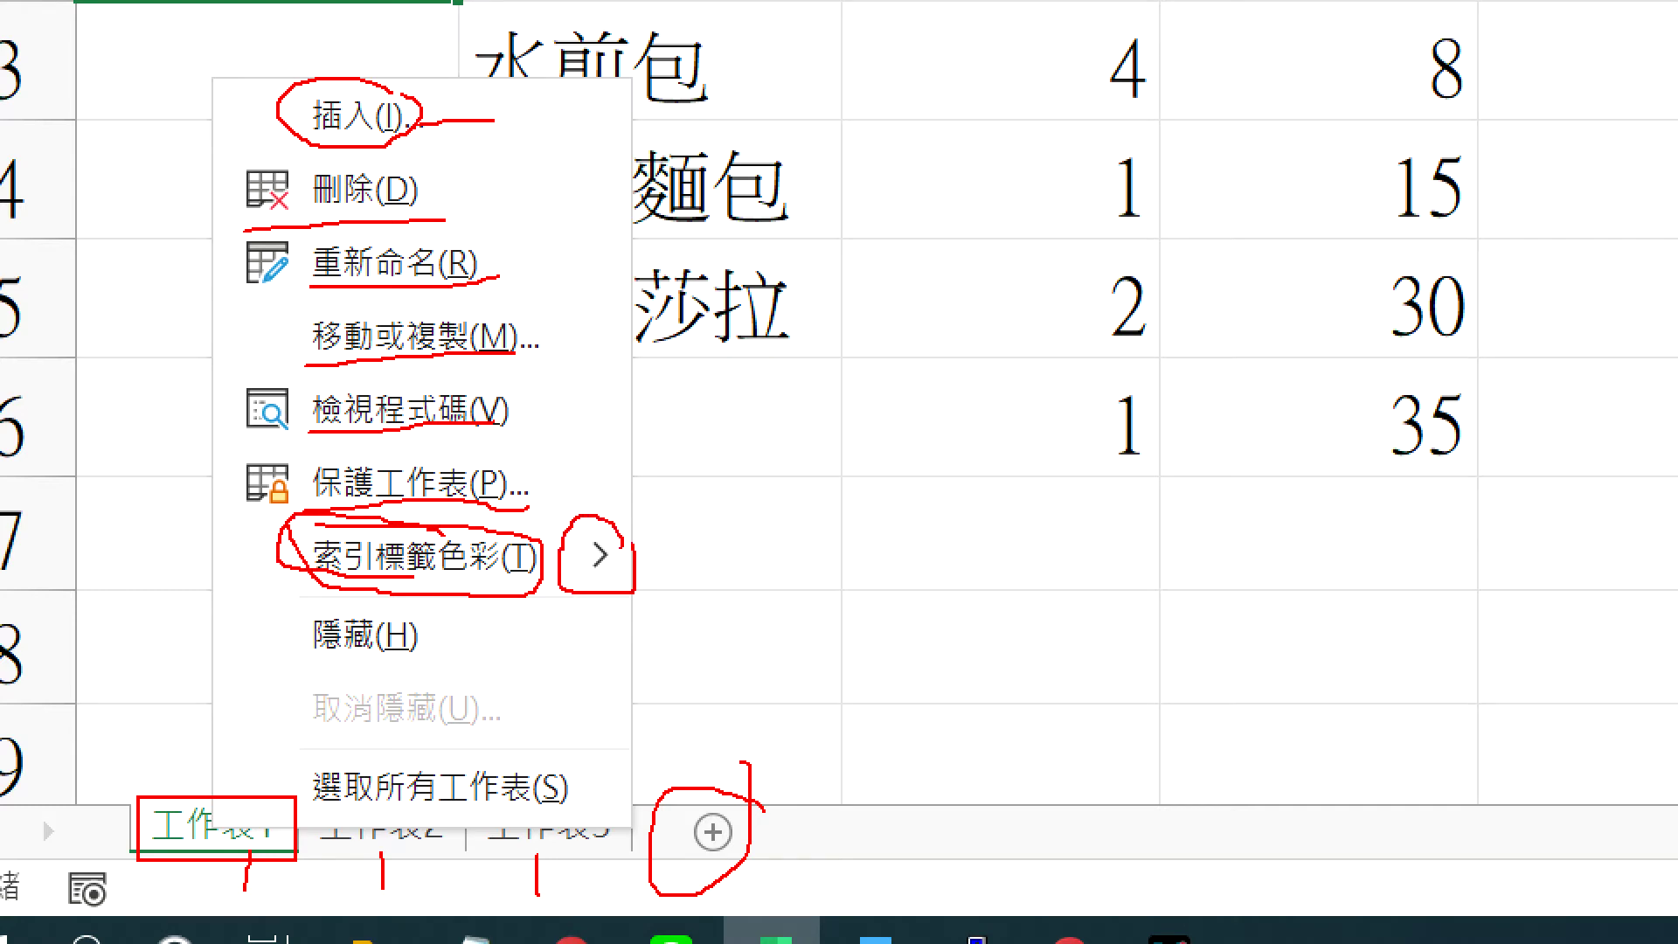
mouse_move(385, 609)
mouse_down()
mouse_move(339, 603)
mouse_move(399, 636)
mouse_up()
drag(281, 680, 501, 734)
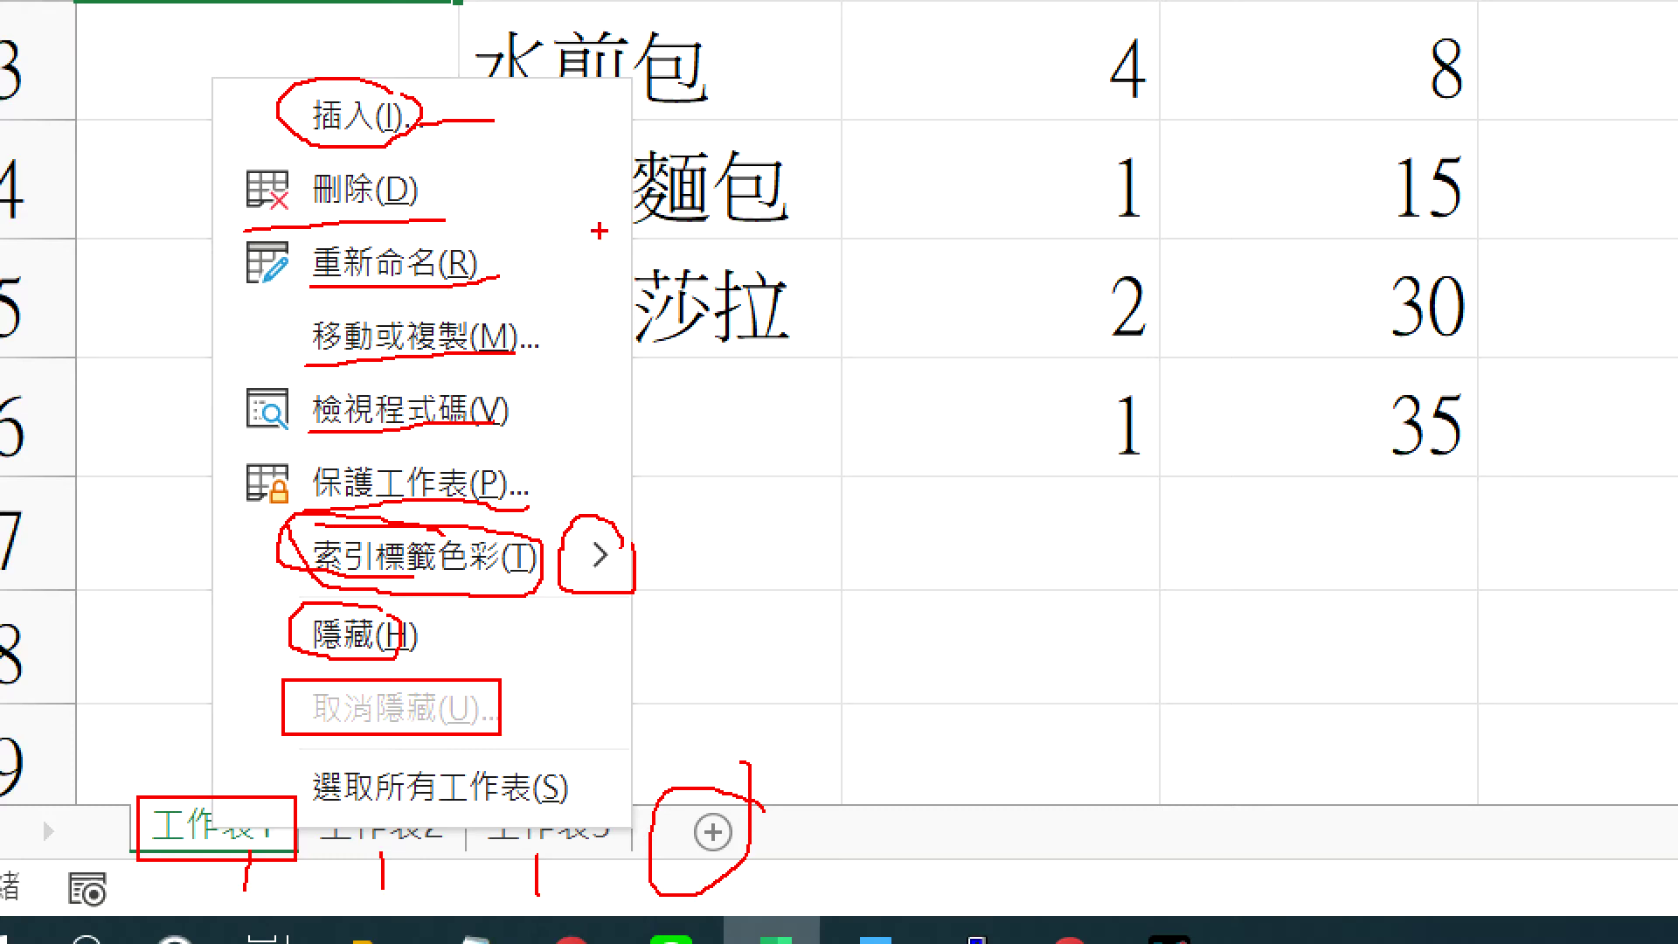
mouse_move(625, 227)
mouse_down()
mouse_move(480, 265)
mouse_move(477, 302)
mouse_up()
key(Escape)
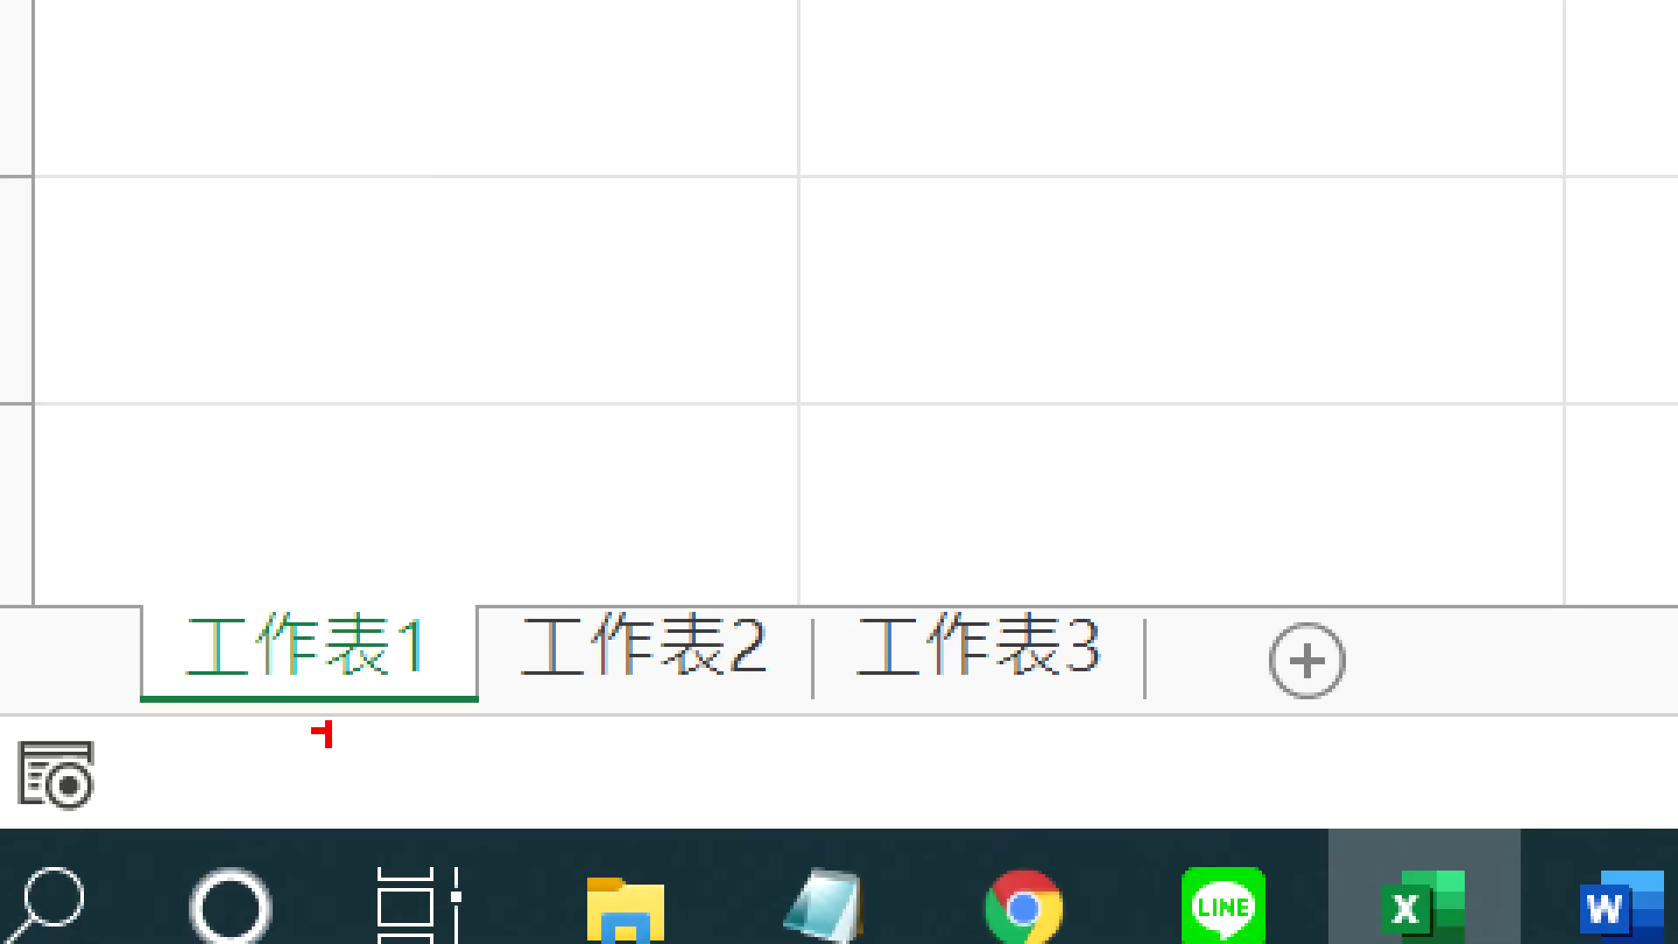
mouse_move(371, 813)
mouse_down()
mouse_move(371, 700)
mouse_move(337, 739)
mouse_move(366, 701)
mouse_move(437, 774)
mouse_up()
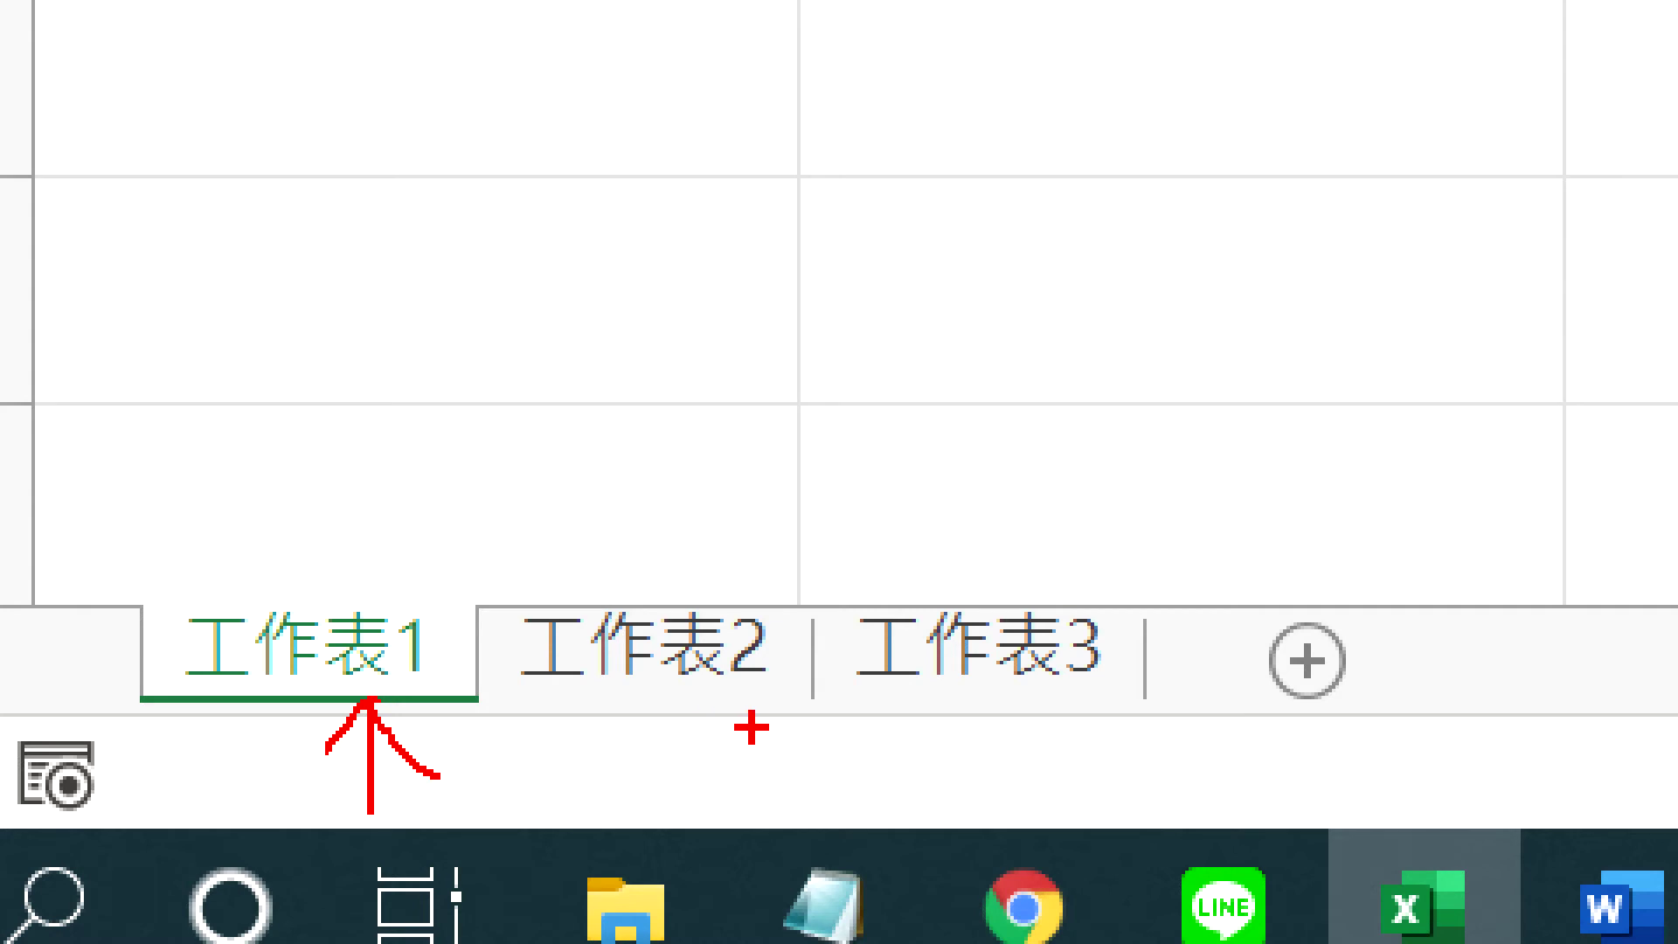
drag(776, 700, 585, 687)
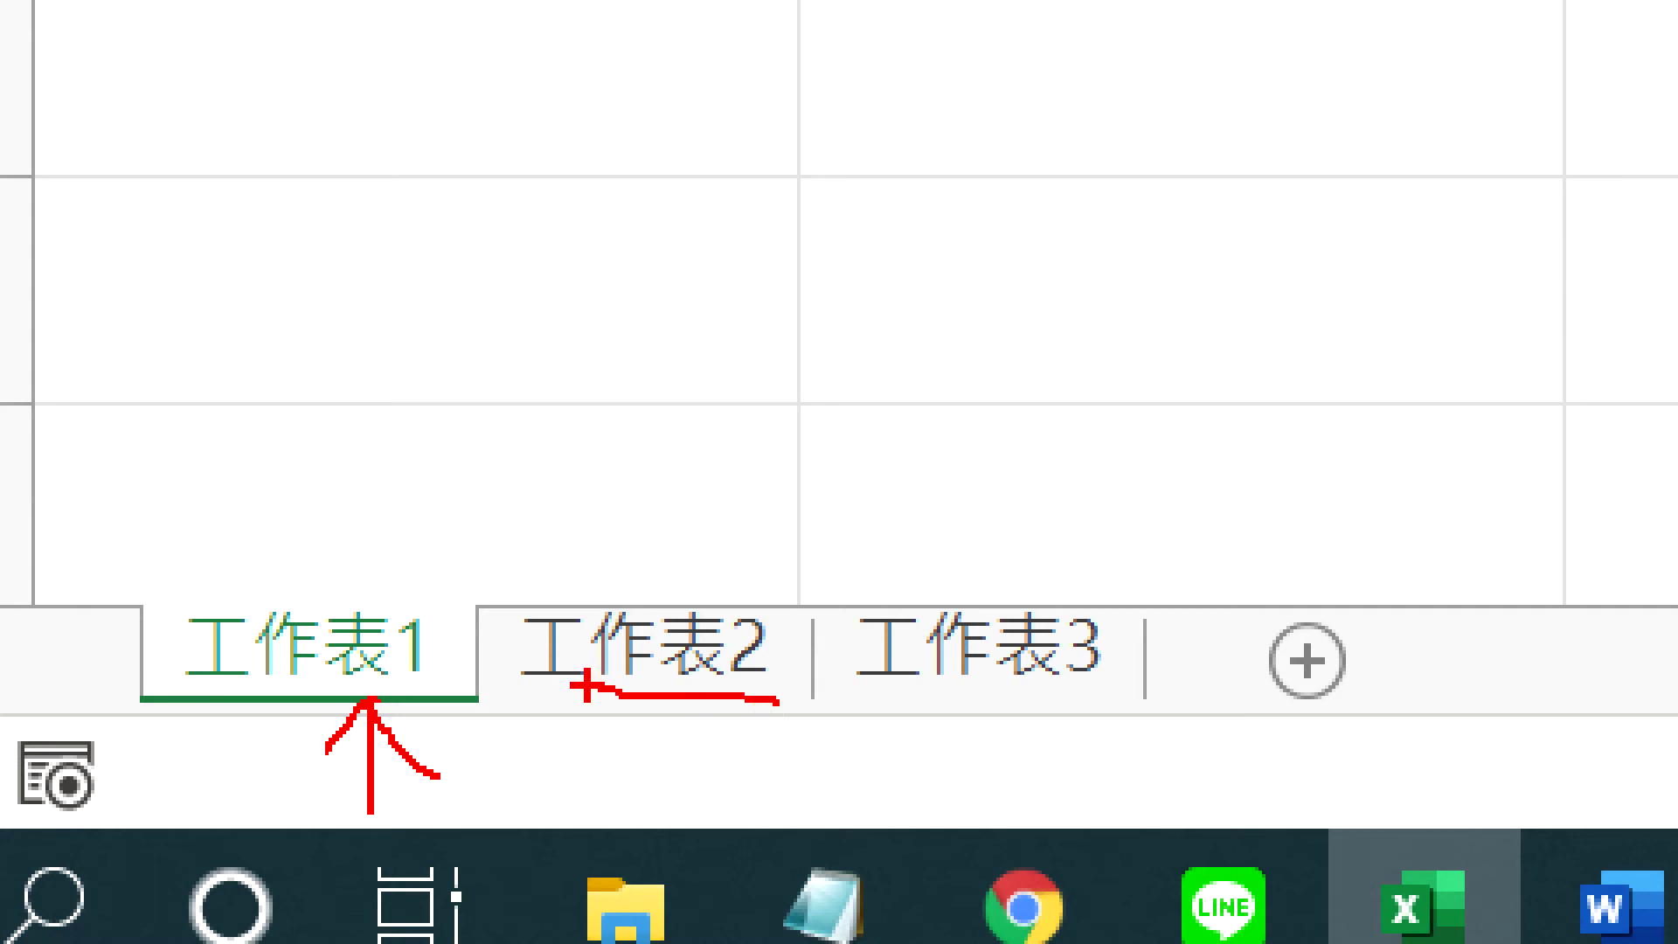
key(Escape)
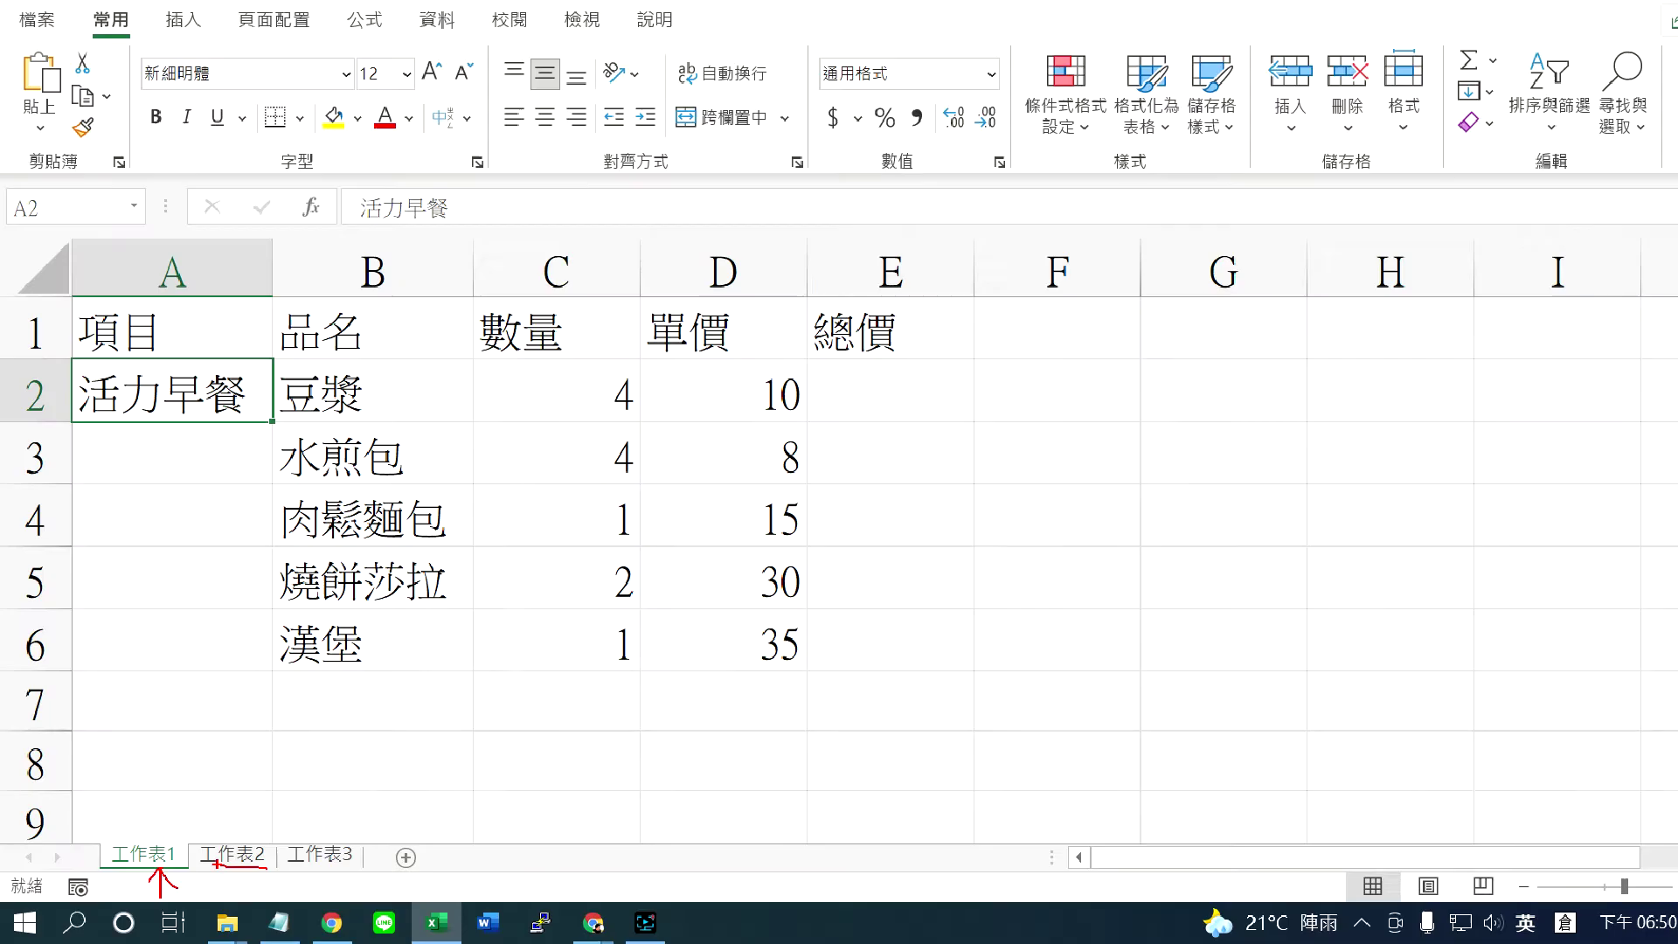
Step: Rename the first sheet tab from 工作表1 to AA using 重新命名
right_click(161, 866)
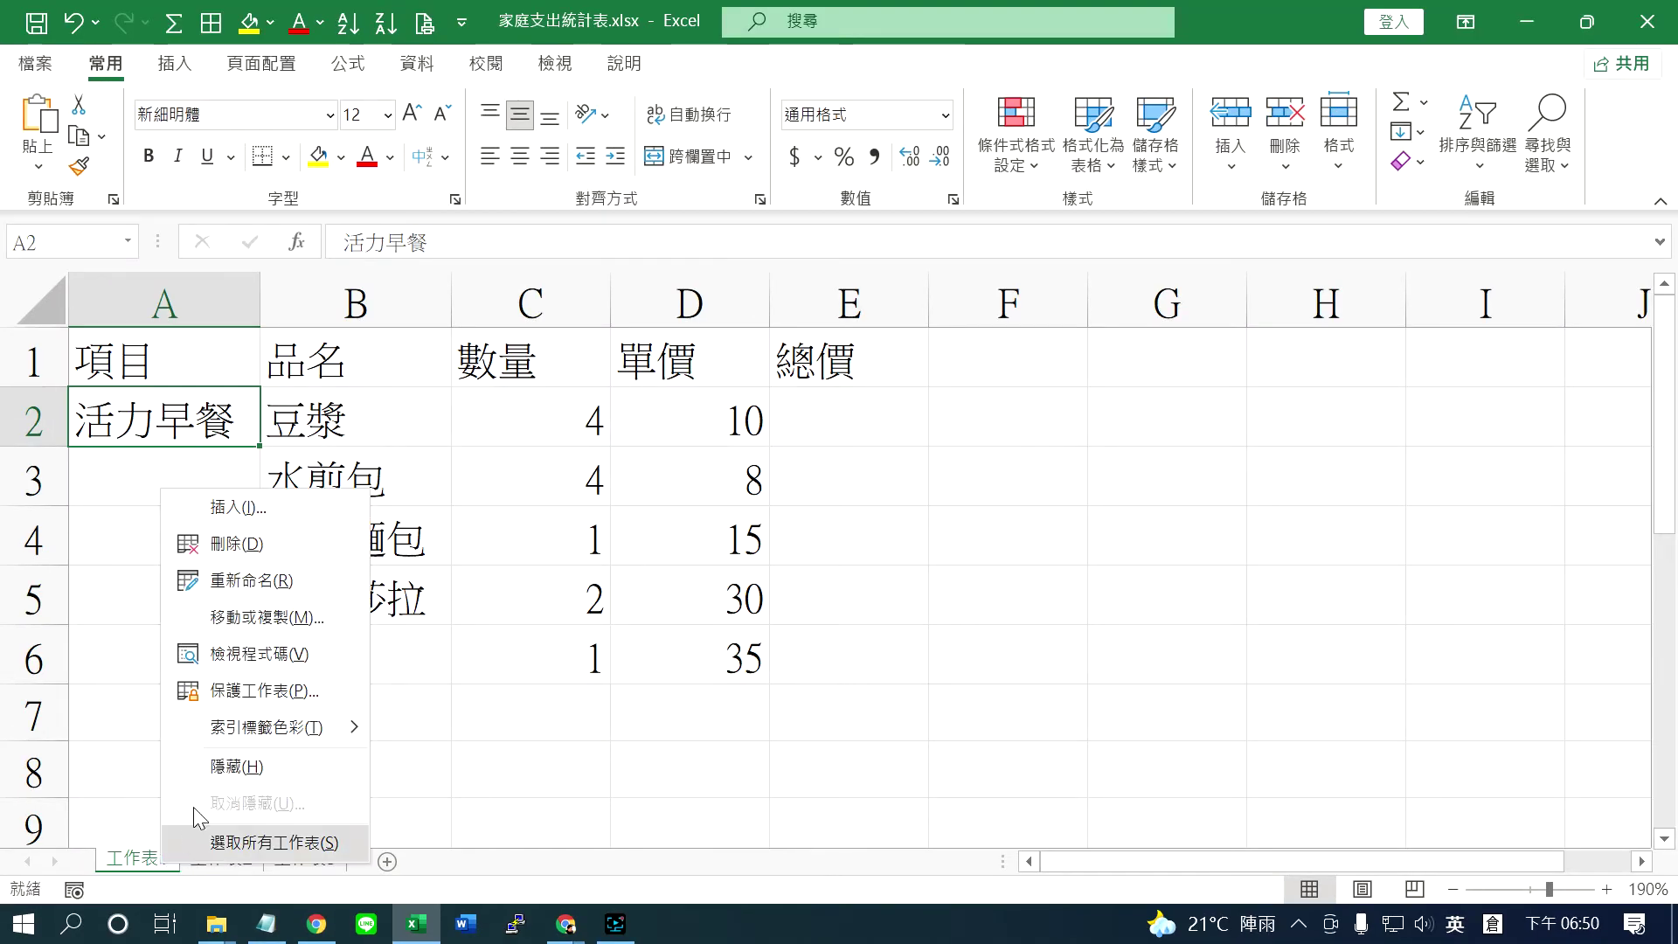
click(248, 584)
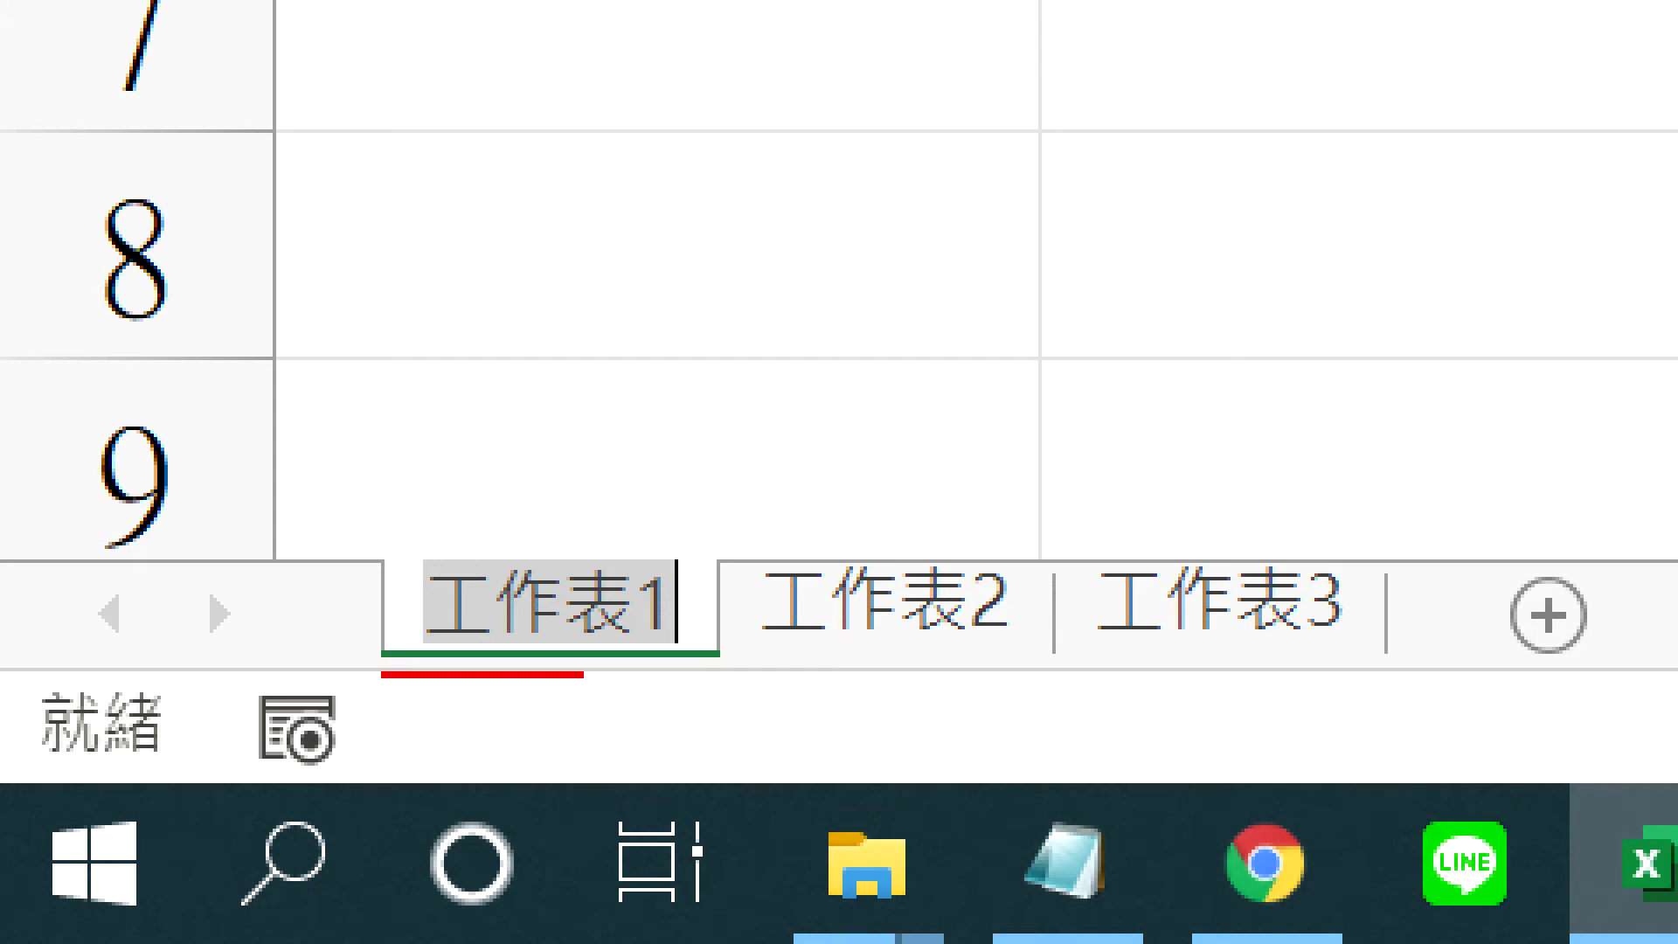
drag(380, 673, 761, 638)
mouse_move(682, 567)
mouse_down()
mouse_move(612, 681)
mouse_move(685, 647)
mouse_up()
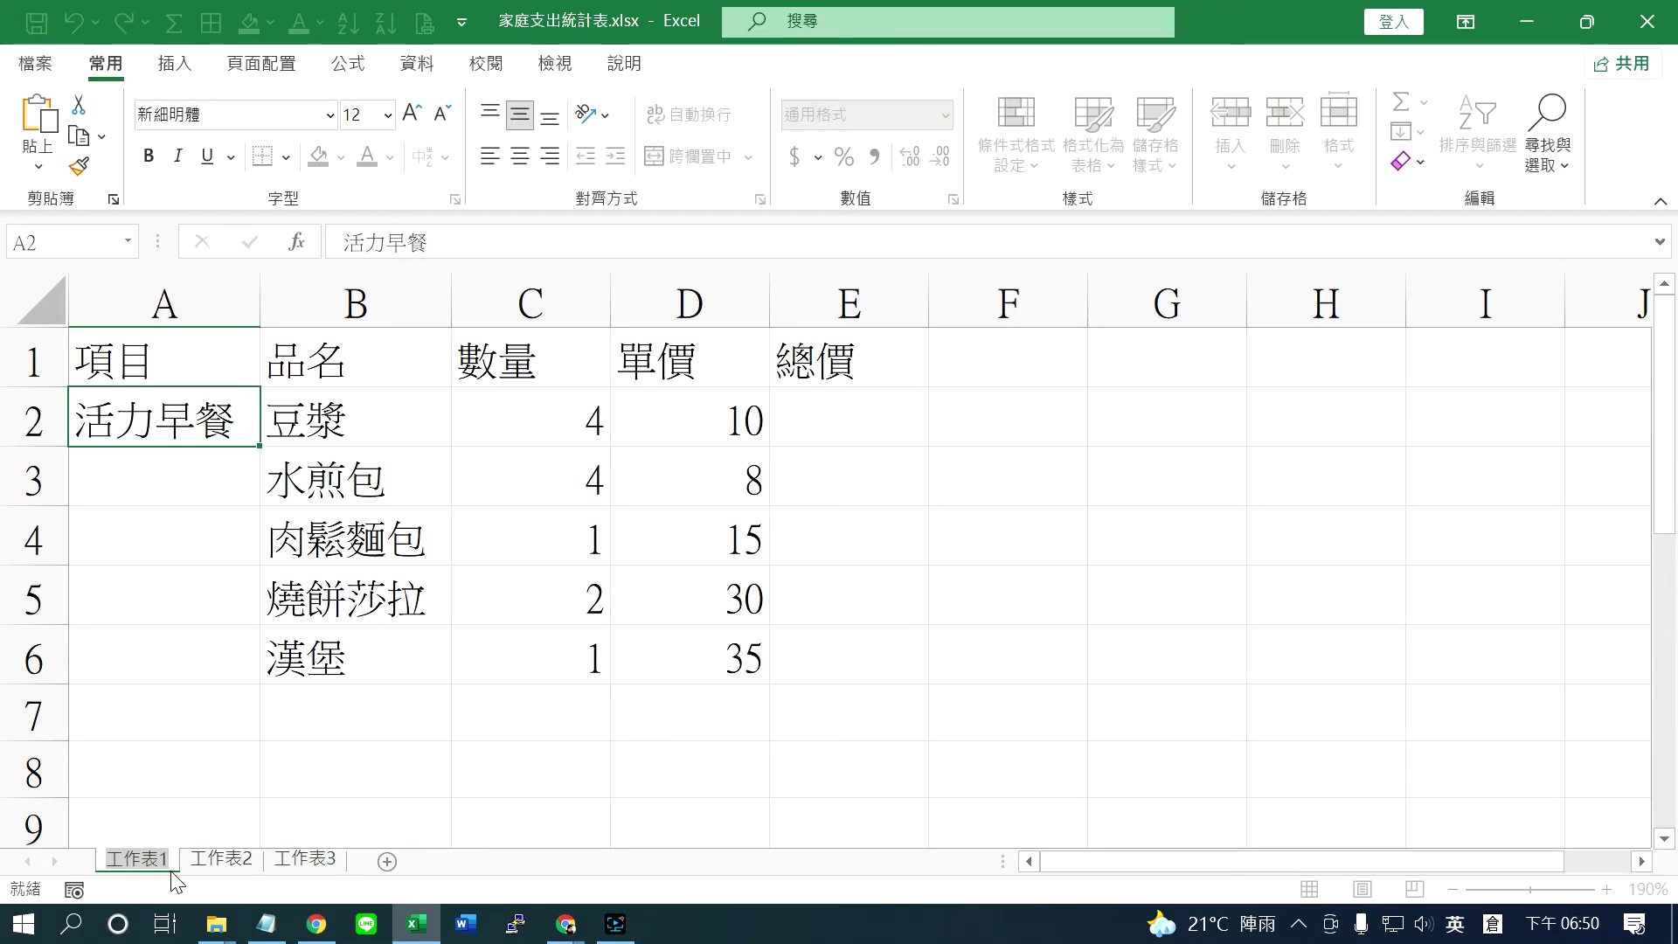
text(AA)
key(Return)
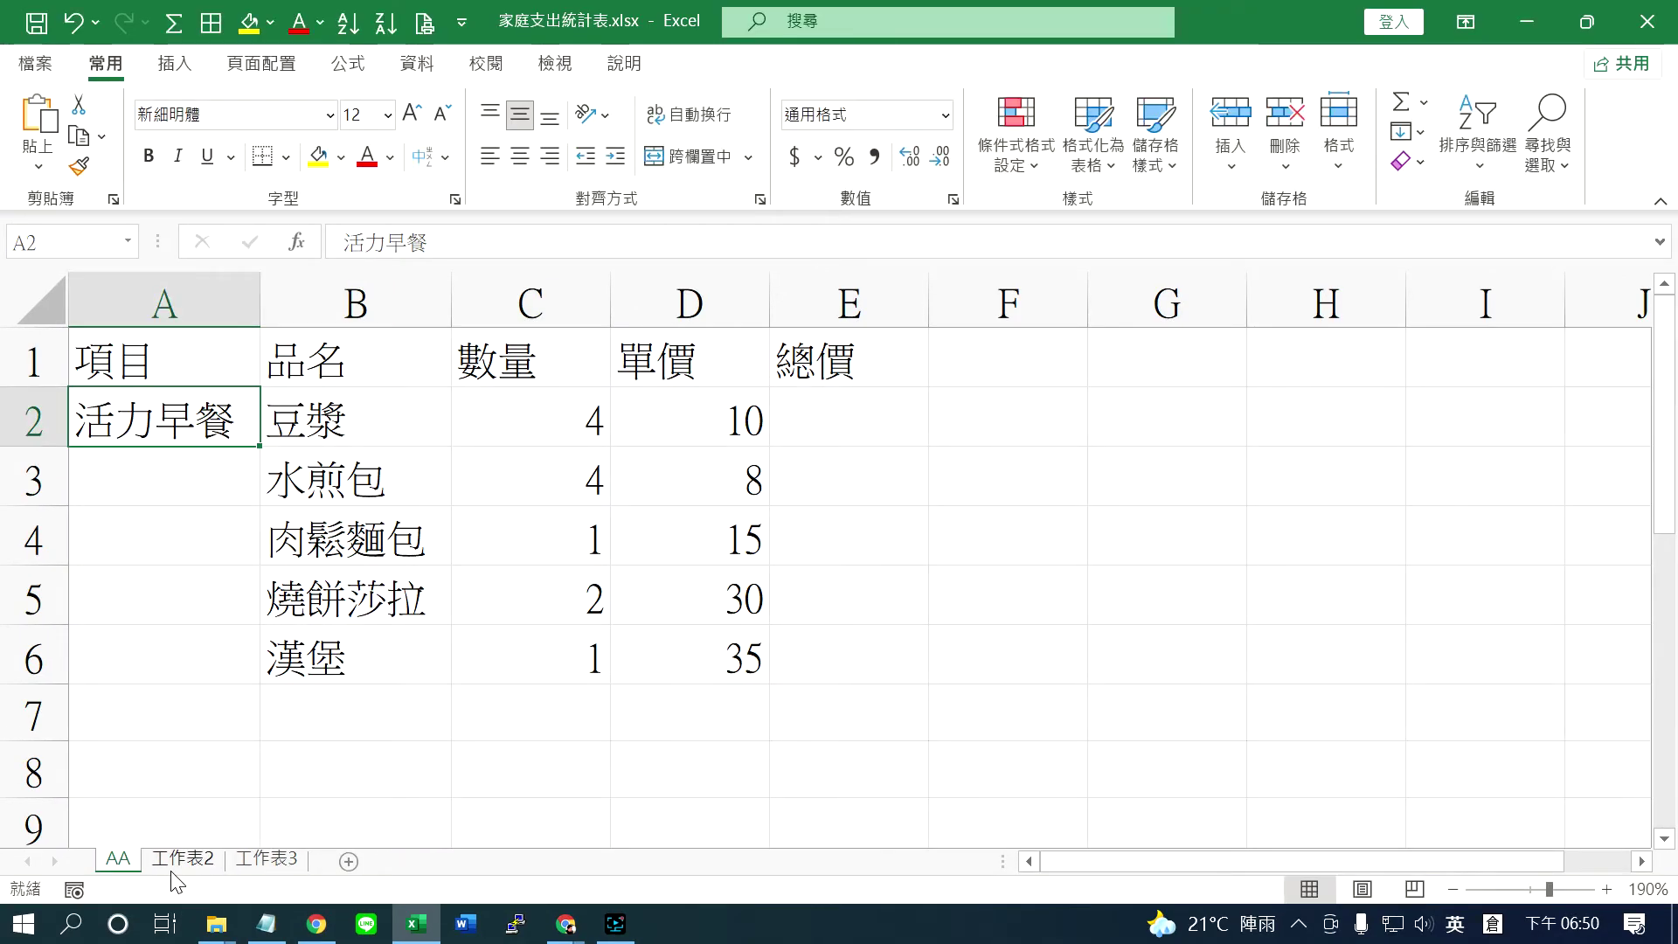
right_click(125, 864)
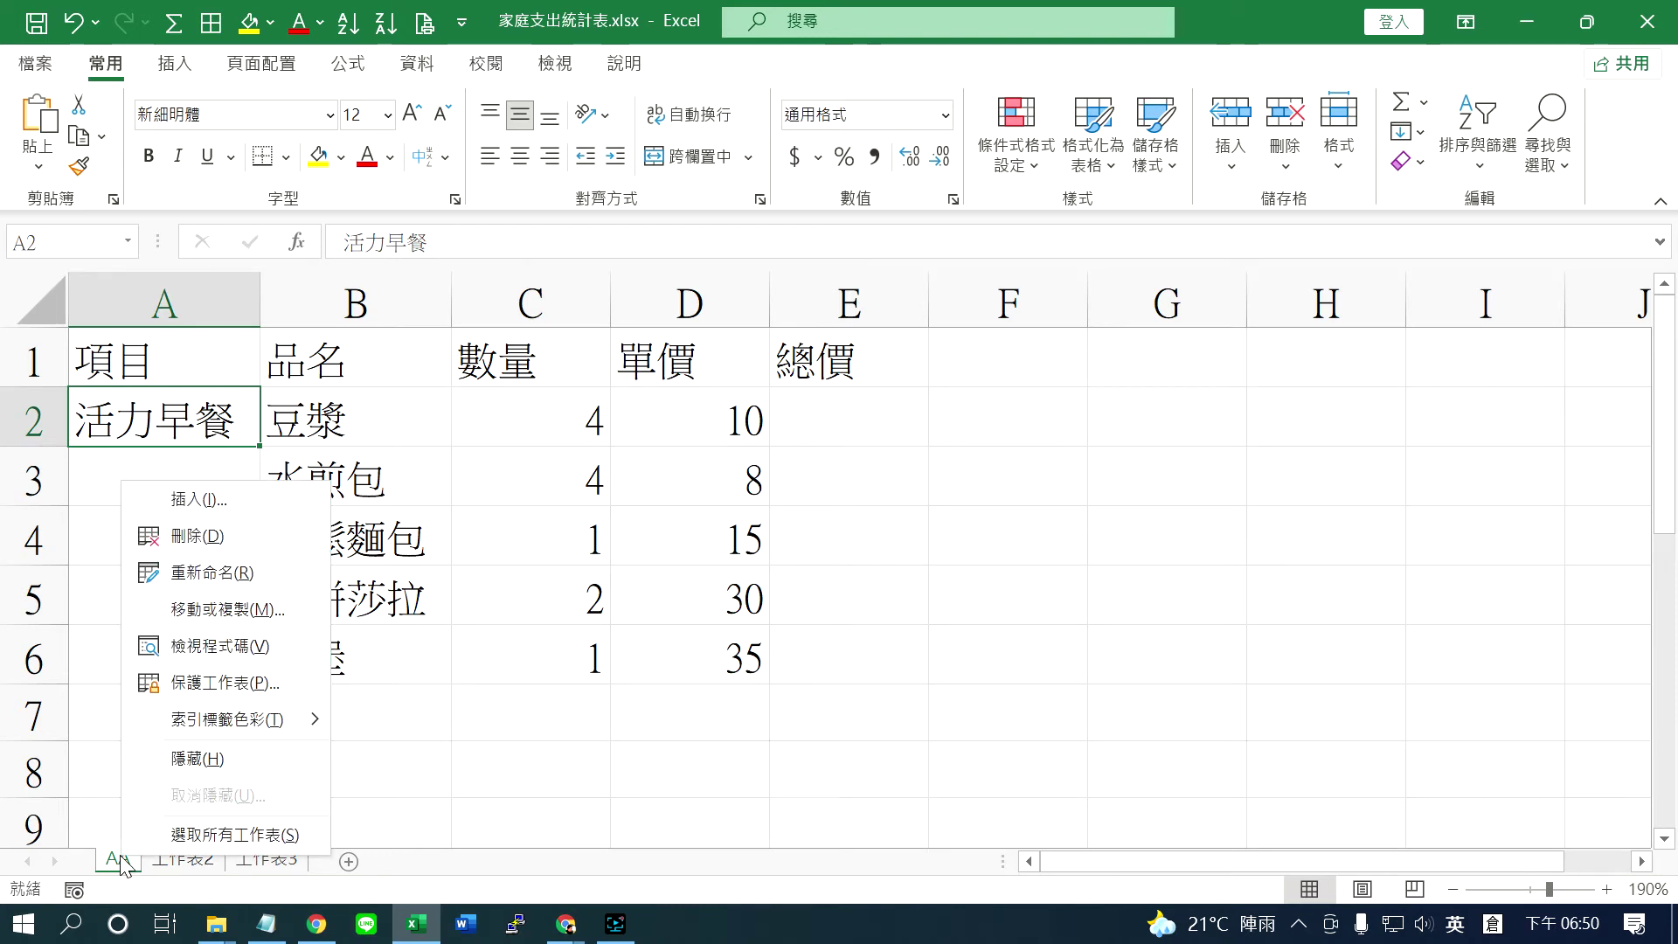
click(218, 573)
text(B)
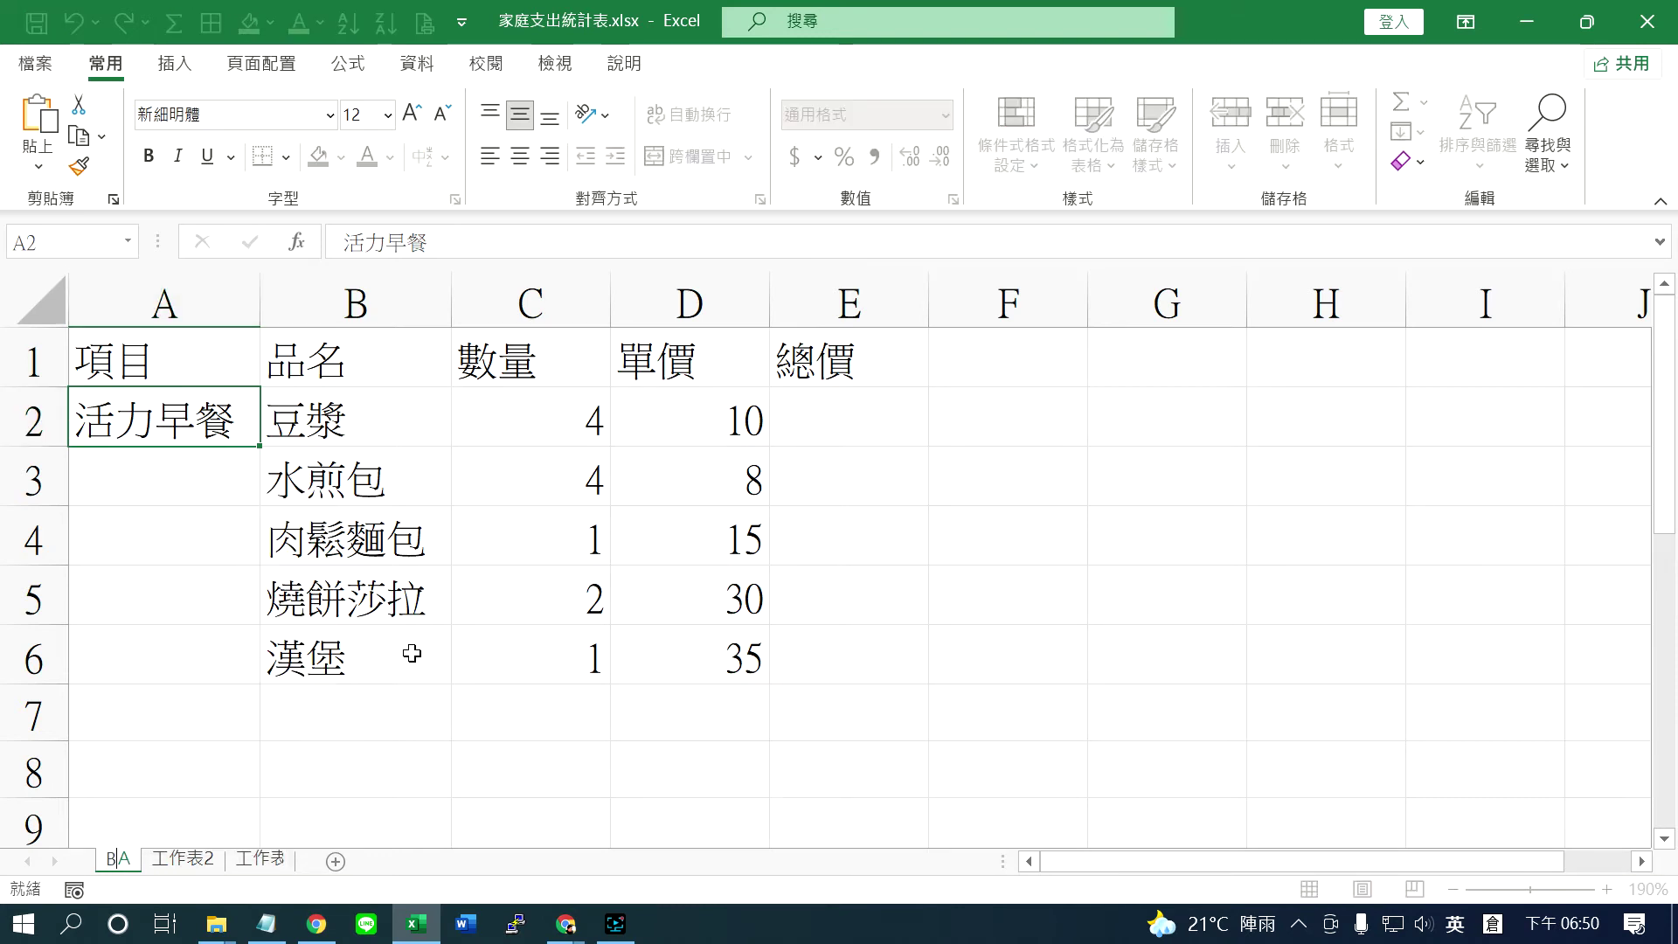
text(B)
key(Return)
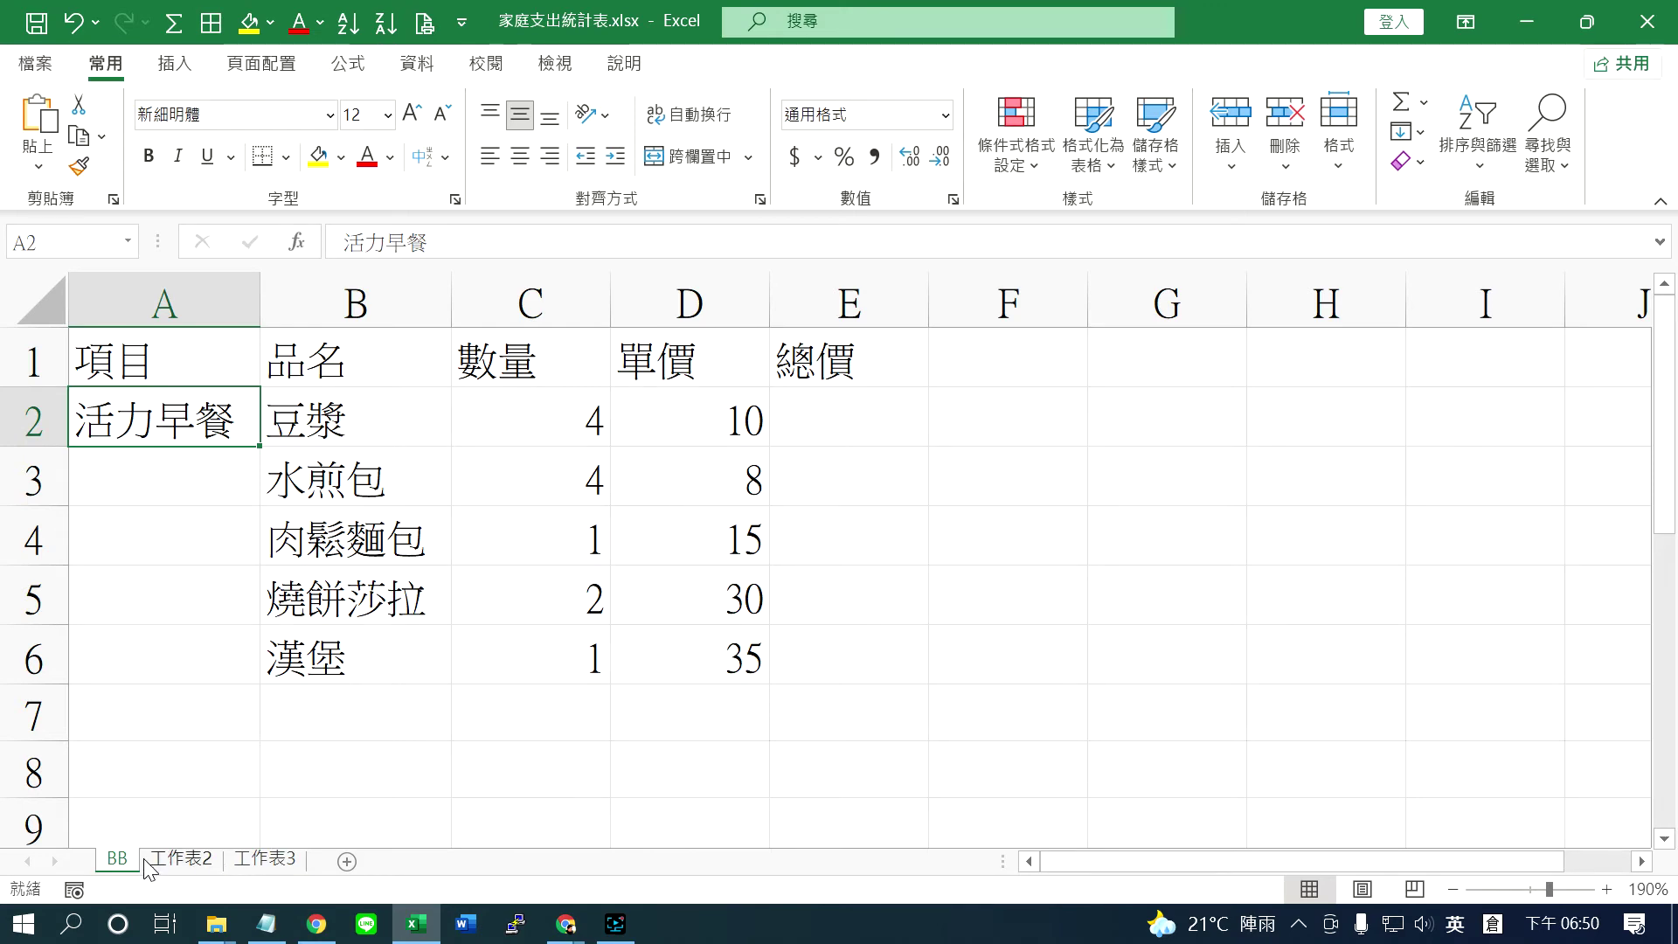
right_click(127, 864)
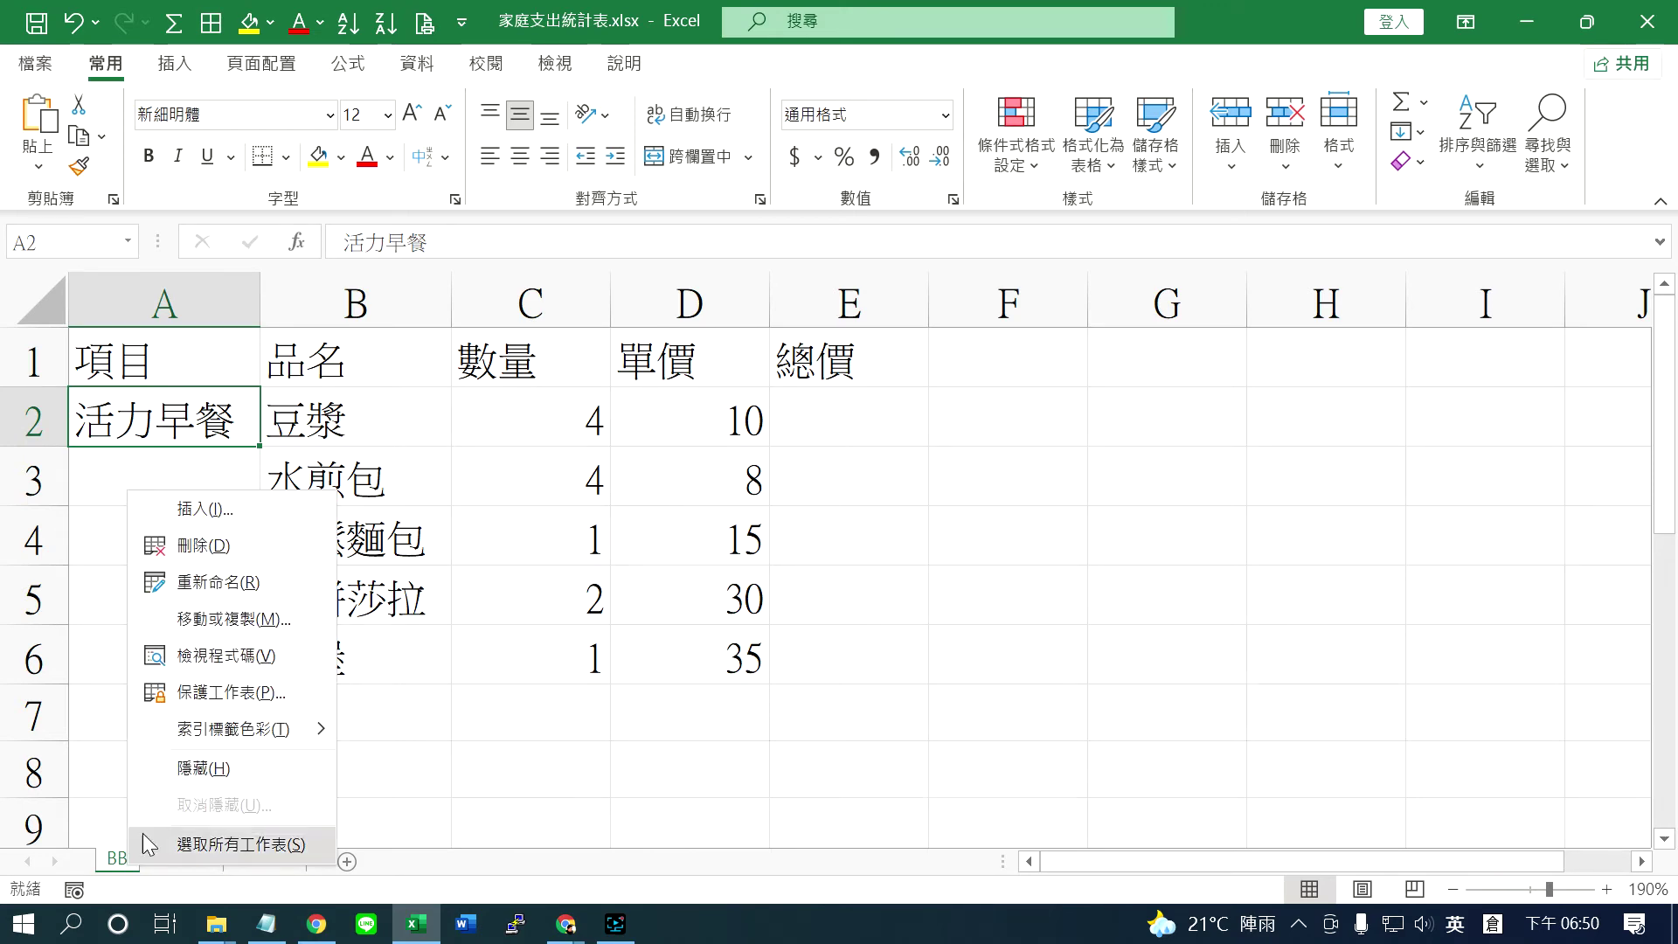
click(223, 598)
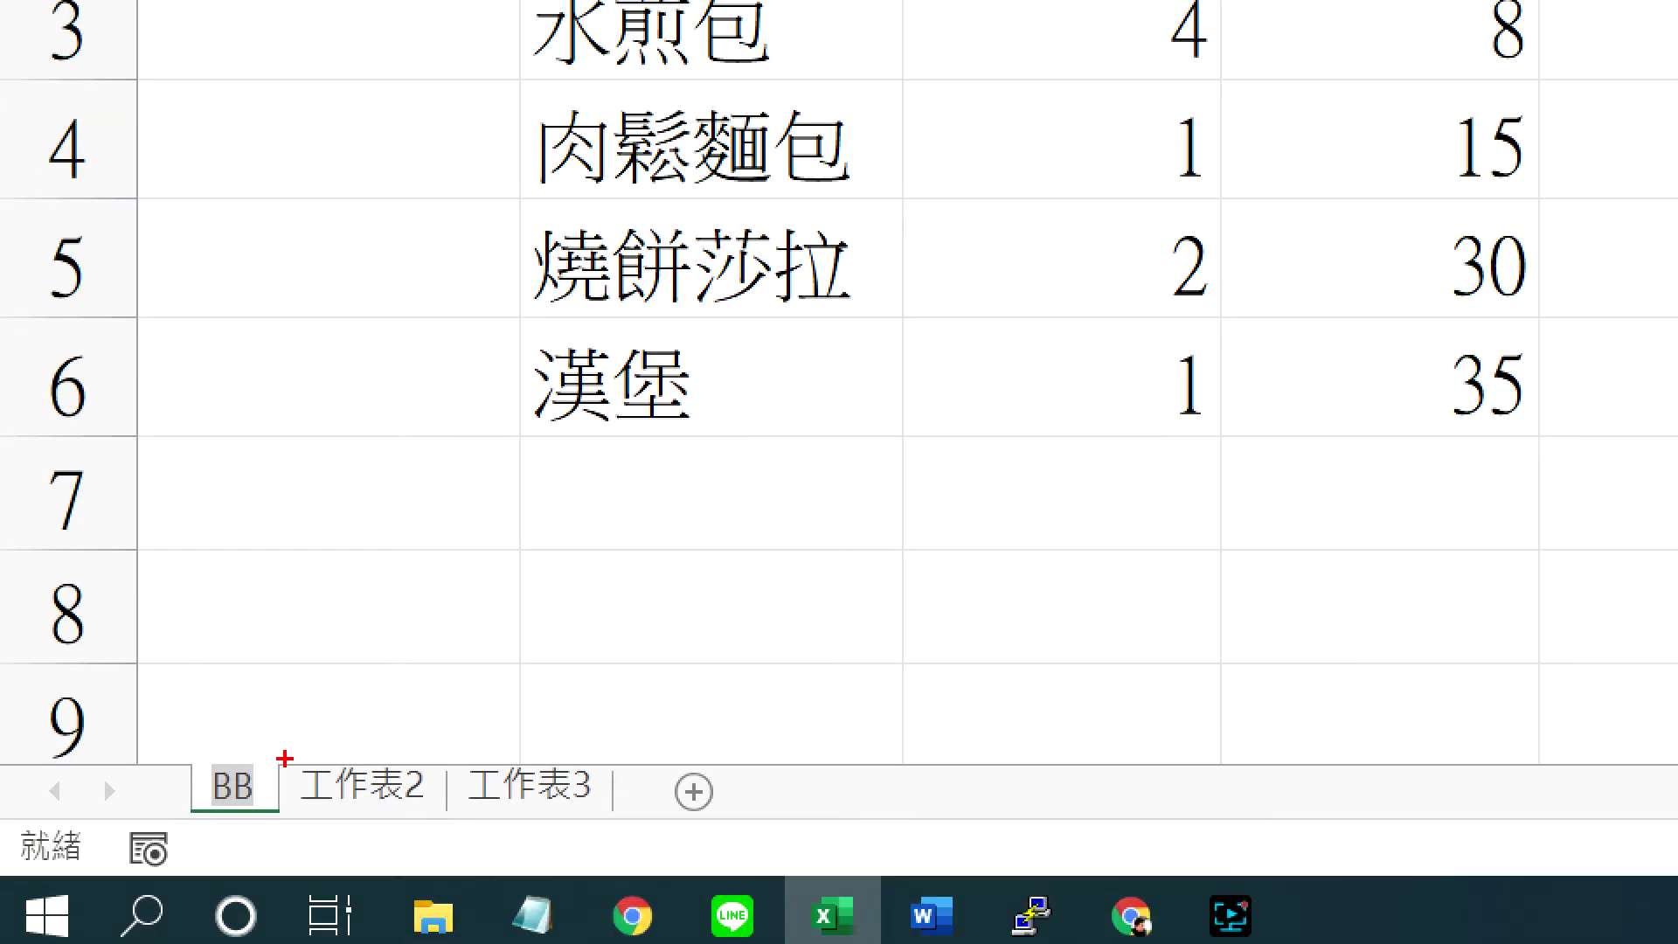
drag(285, 758, 286, 774)
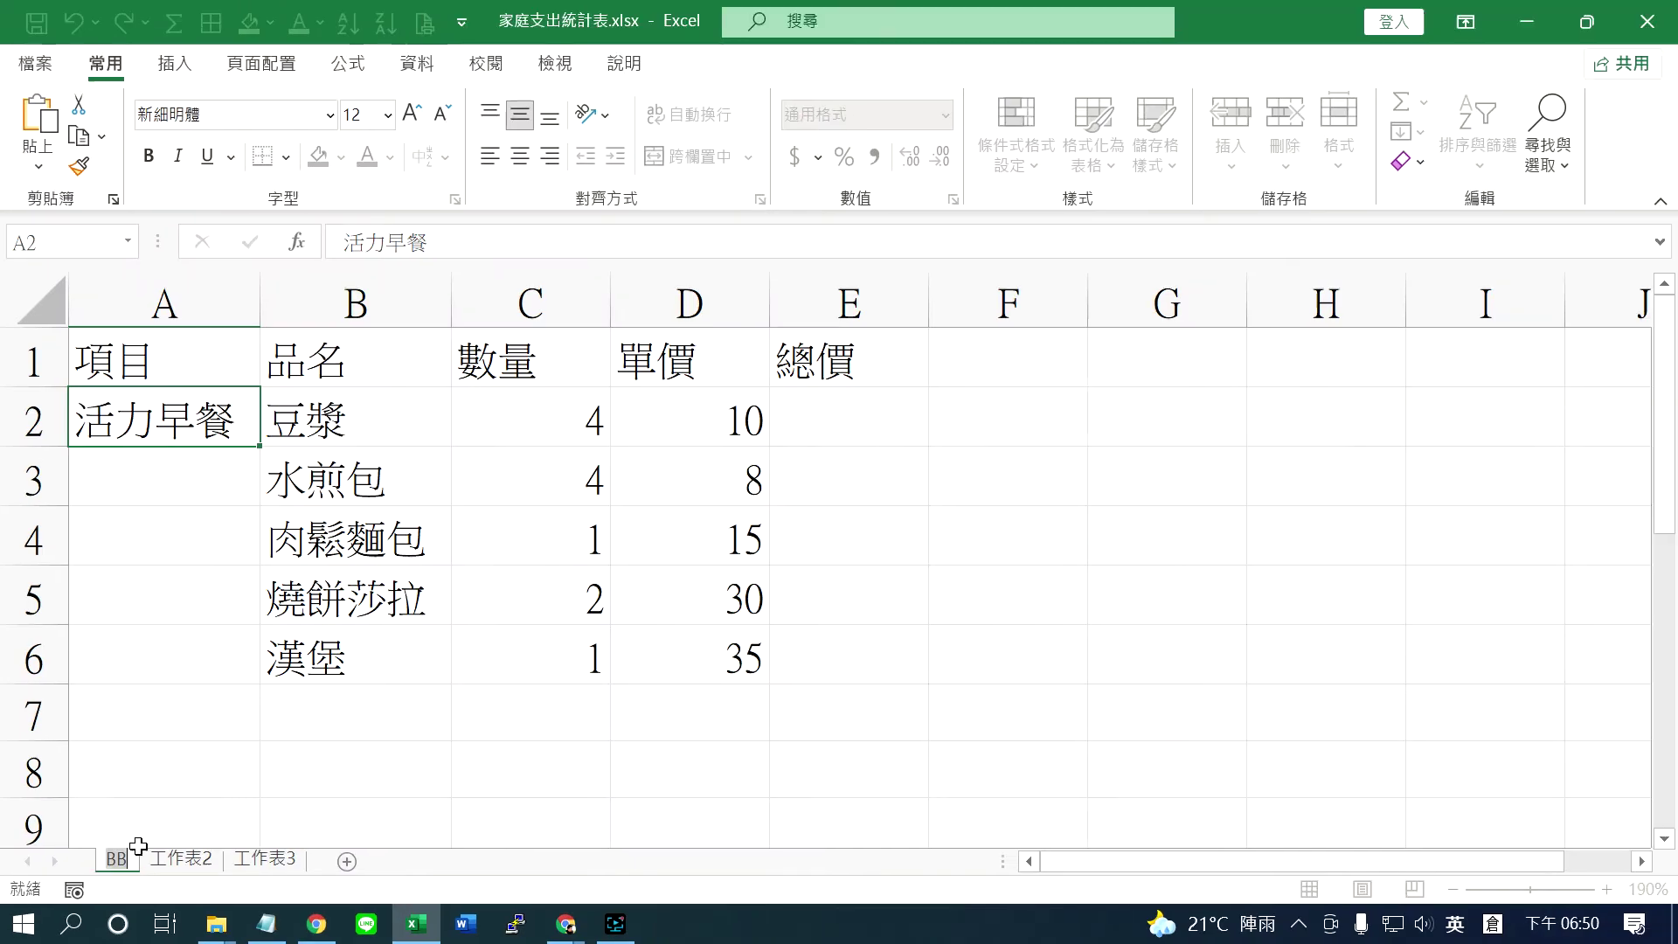
Step: Rename the BB sheet tab to 活力早餐, matching cell A2's label
click(236, 430)
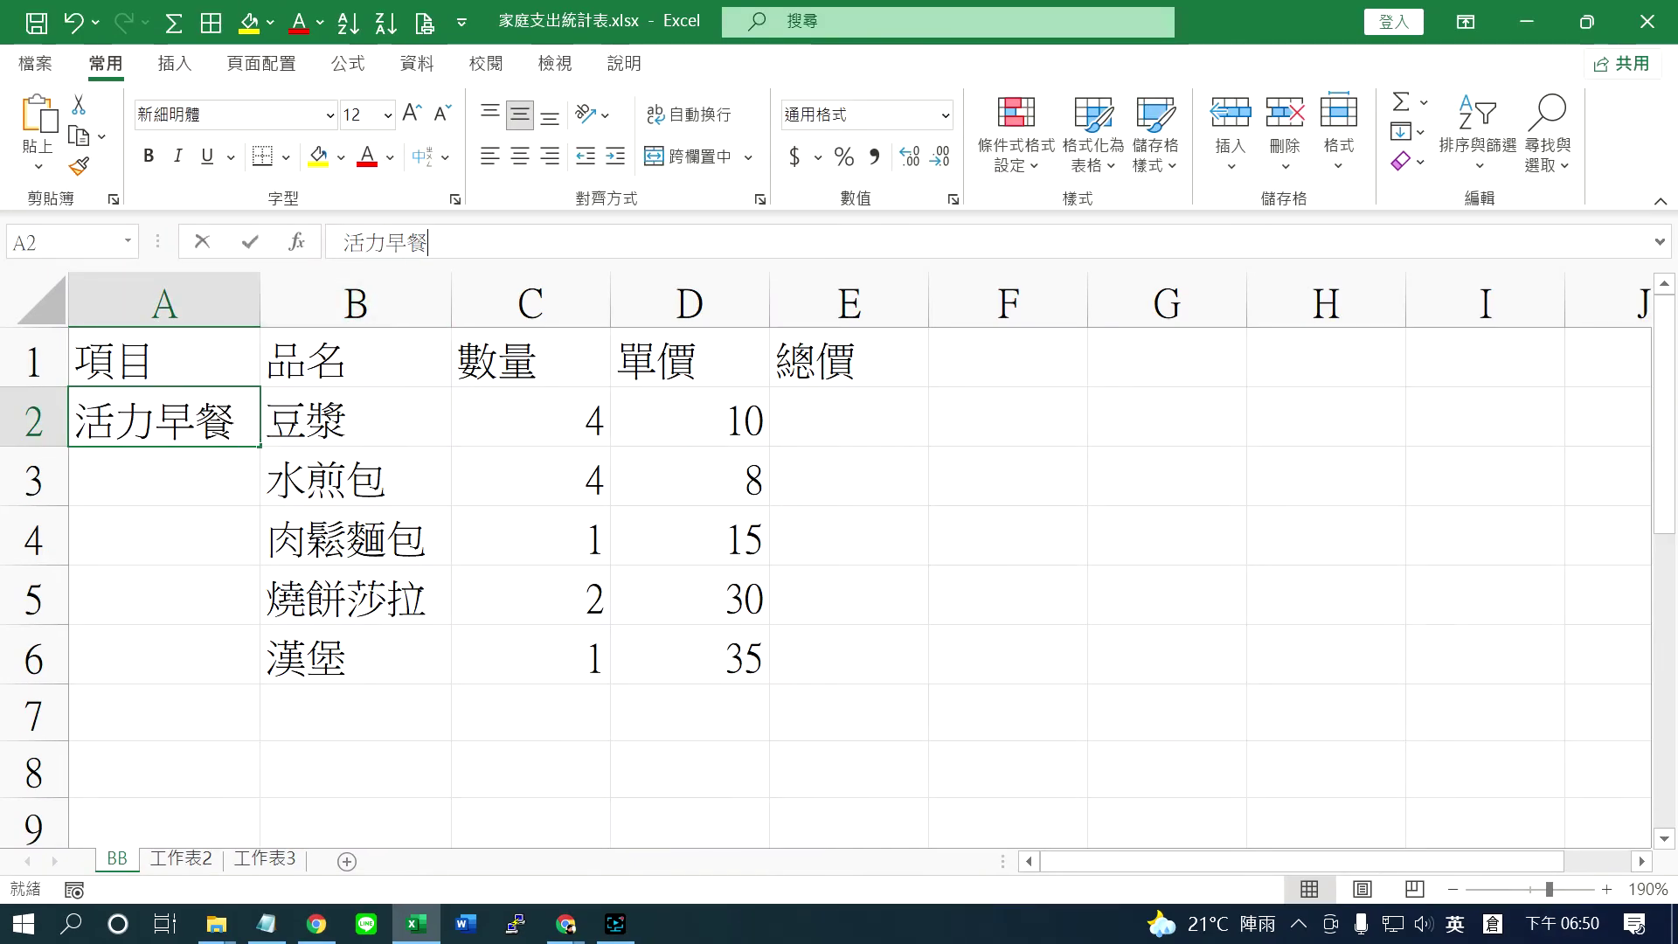
double_click(384, 243)
click(250, 695)
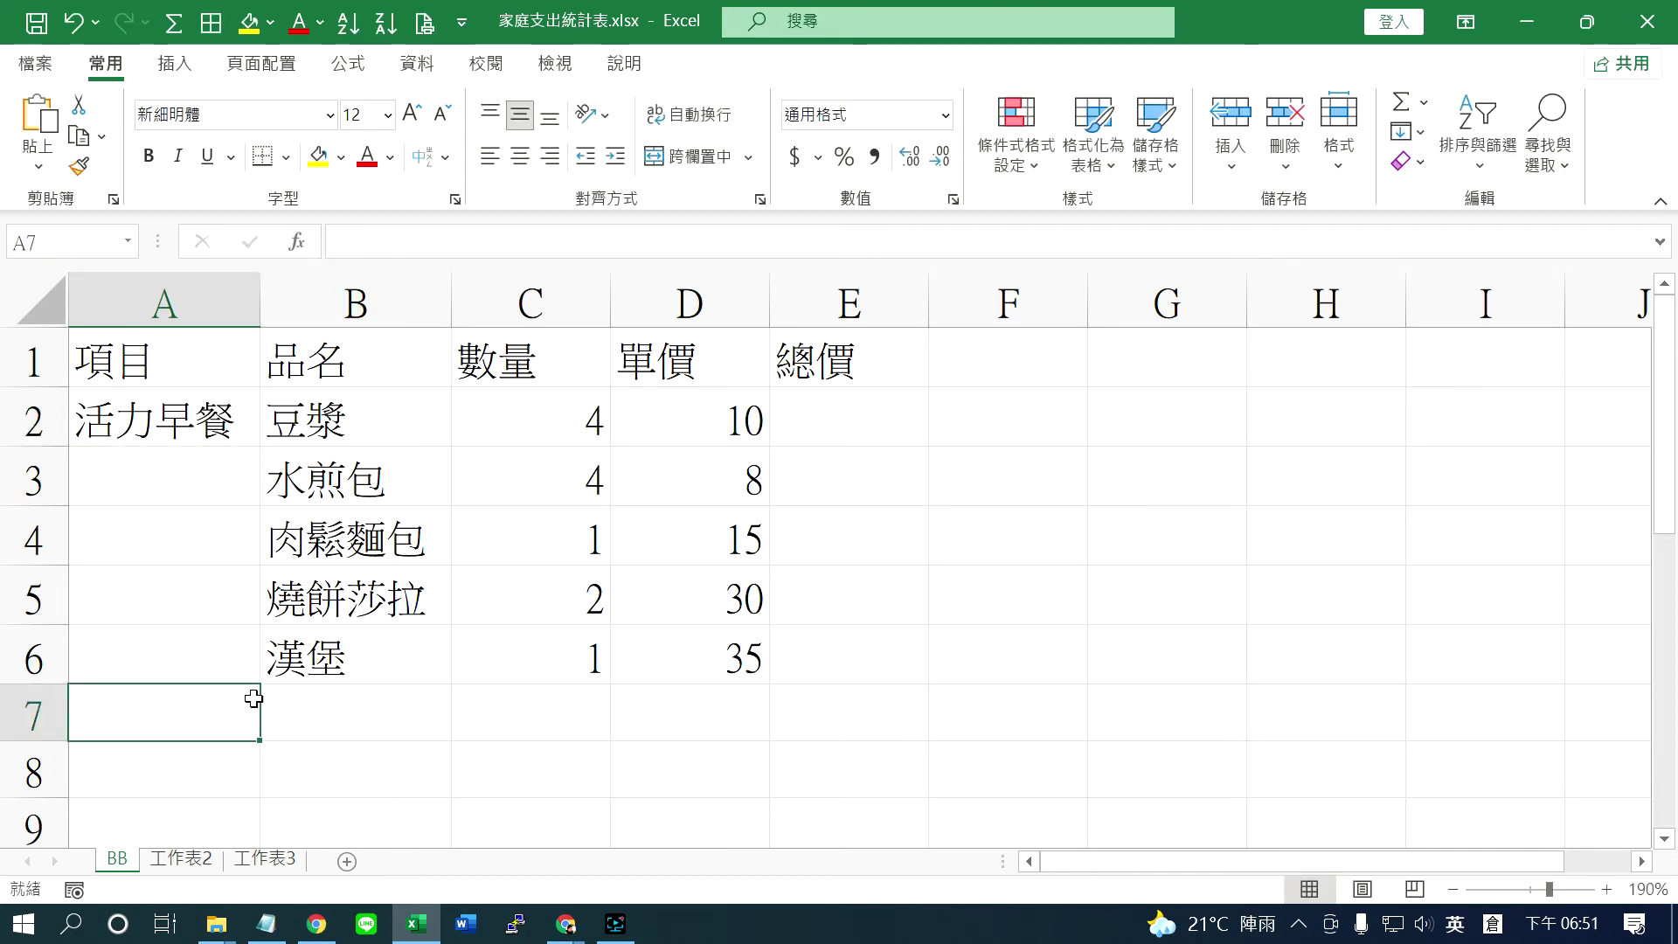
double_click(134, 861)
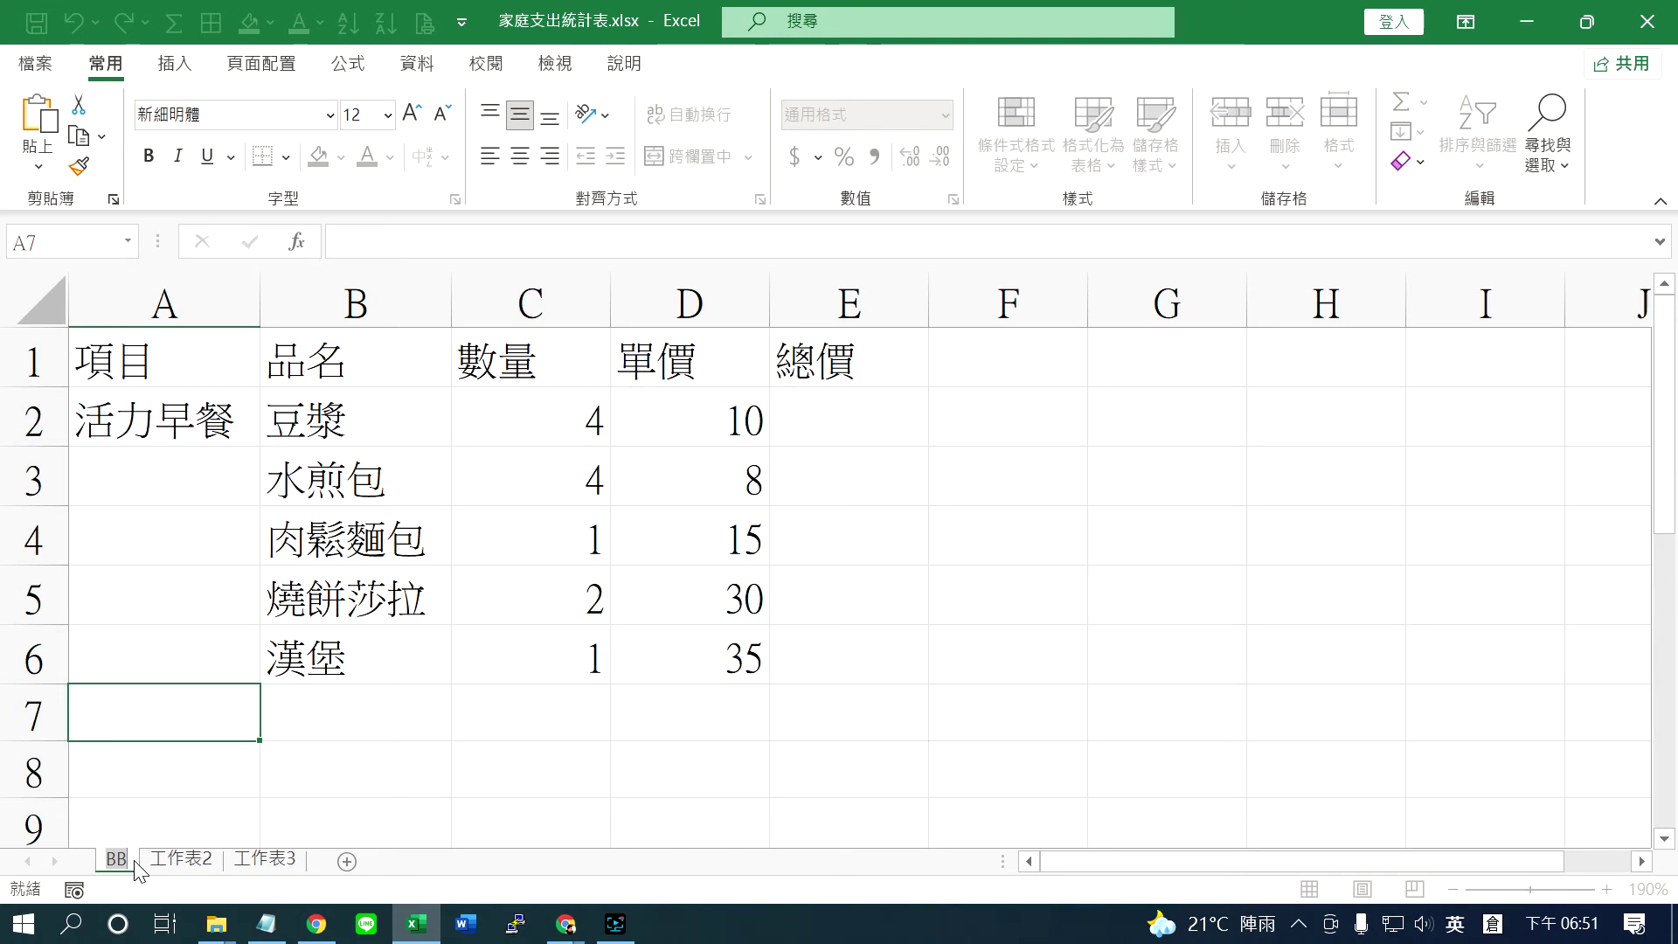
text(活力早餐)
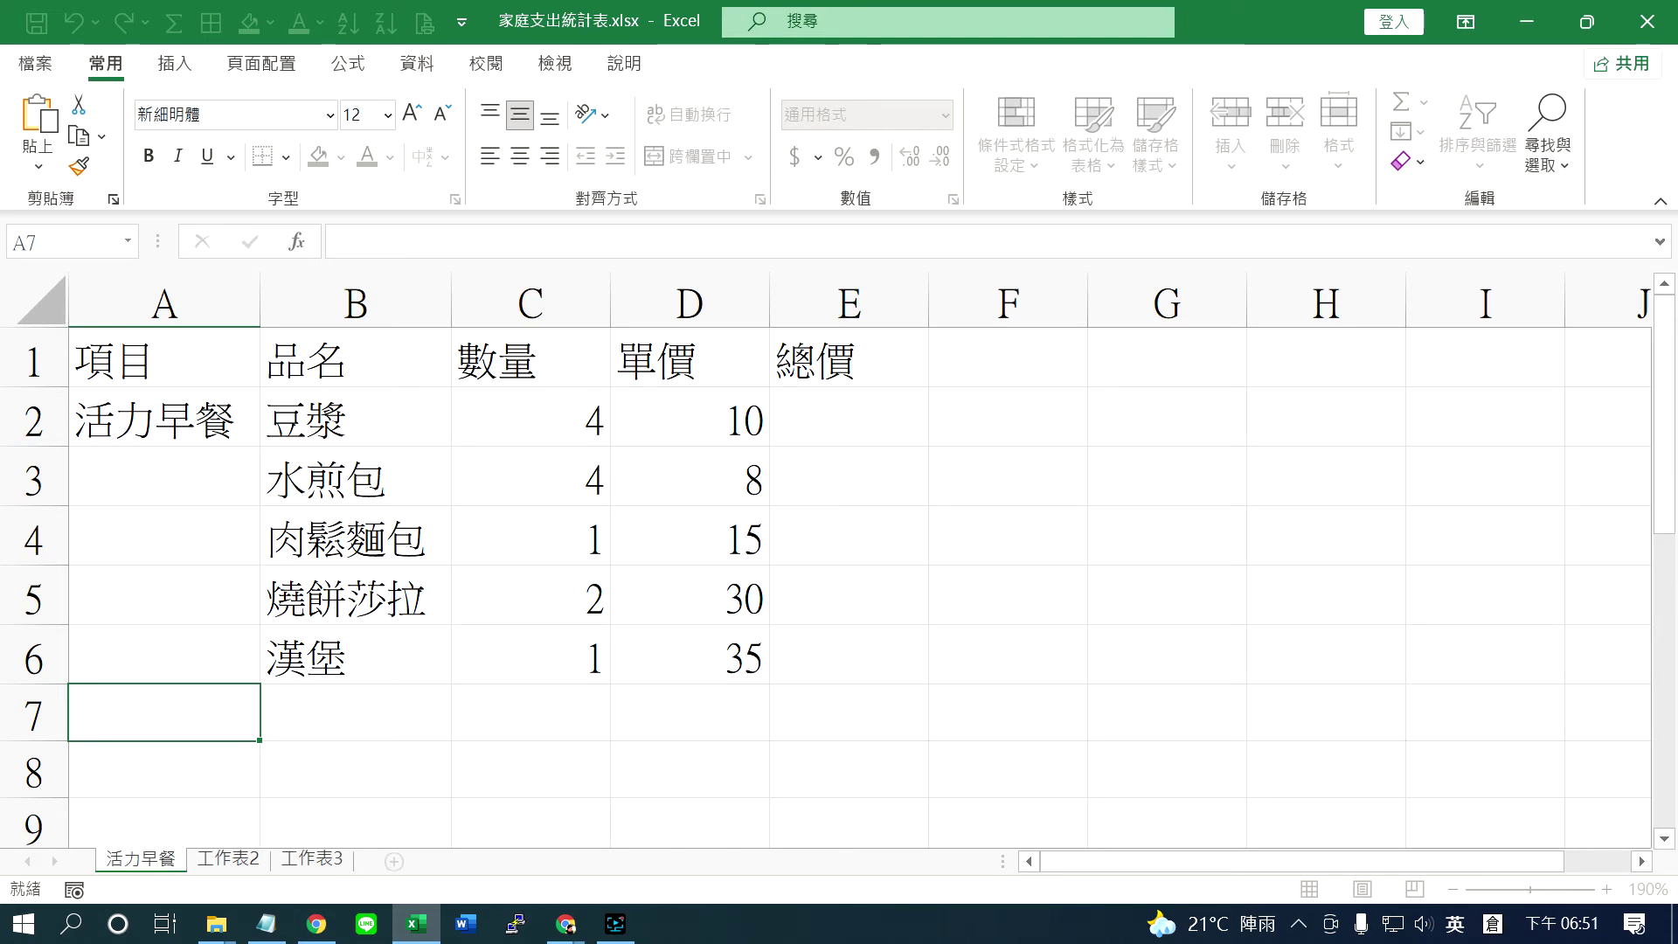
click(301, 812)
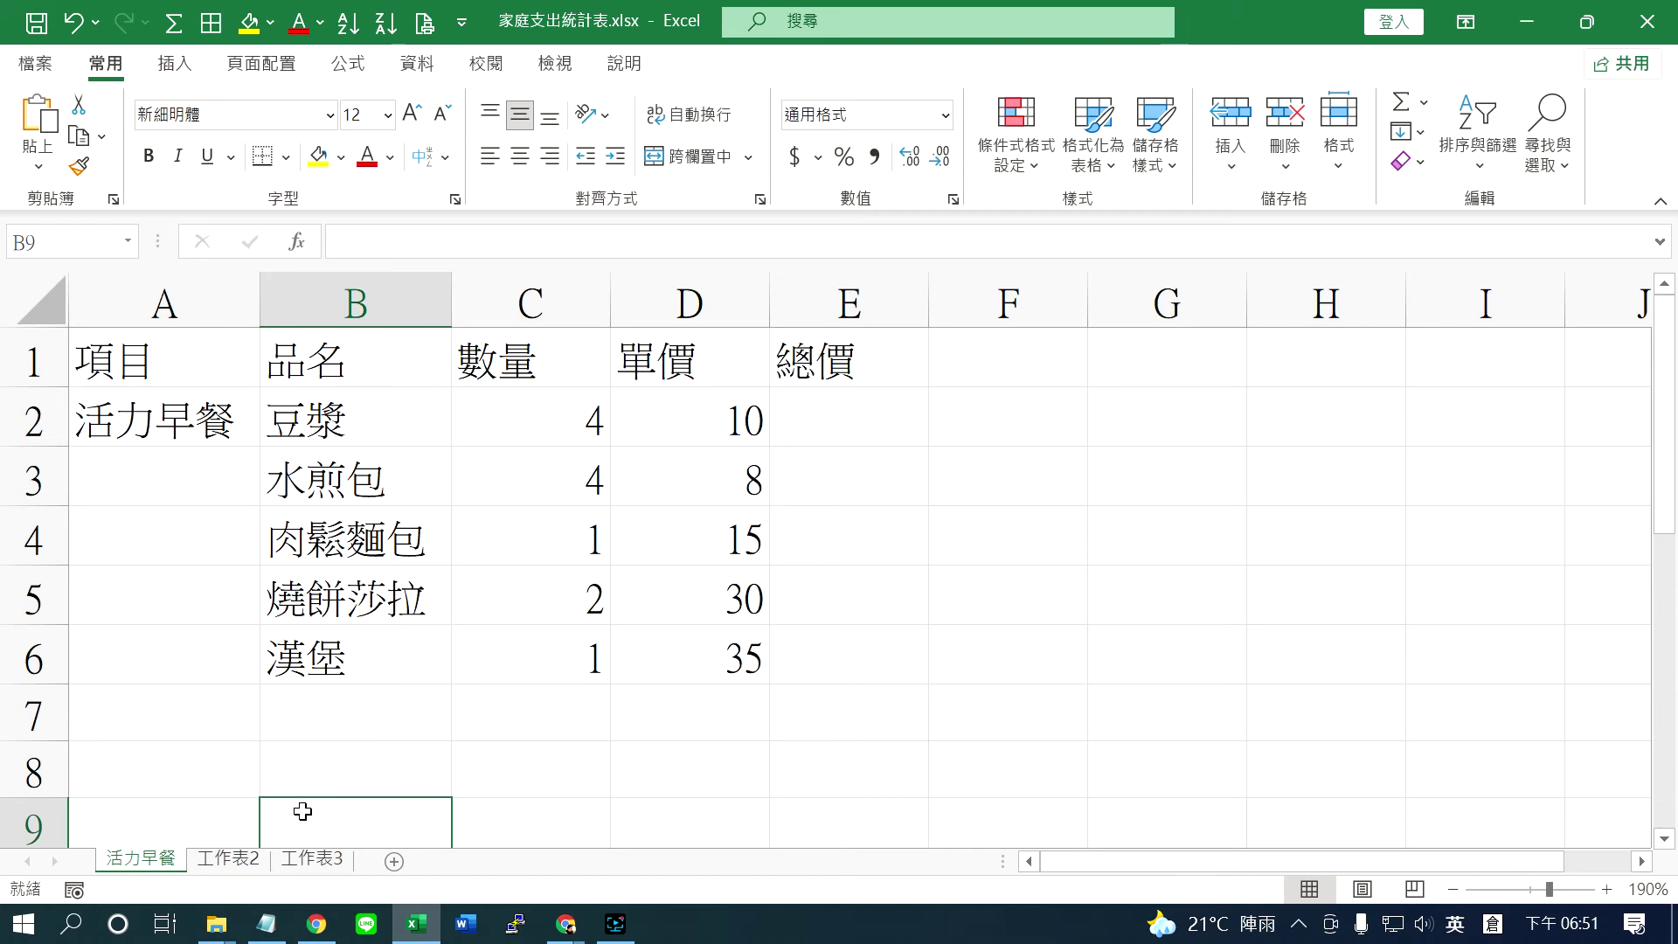
Step: Rename the second sheet tab to 可口午餐 by pasting the text from cell A2
click(235, 865)
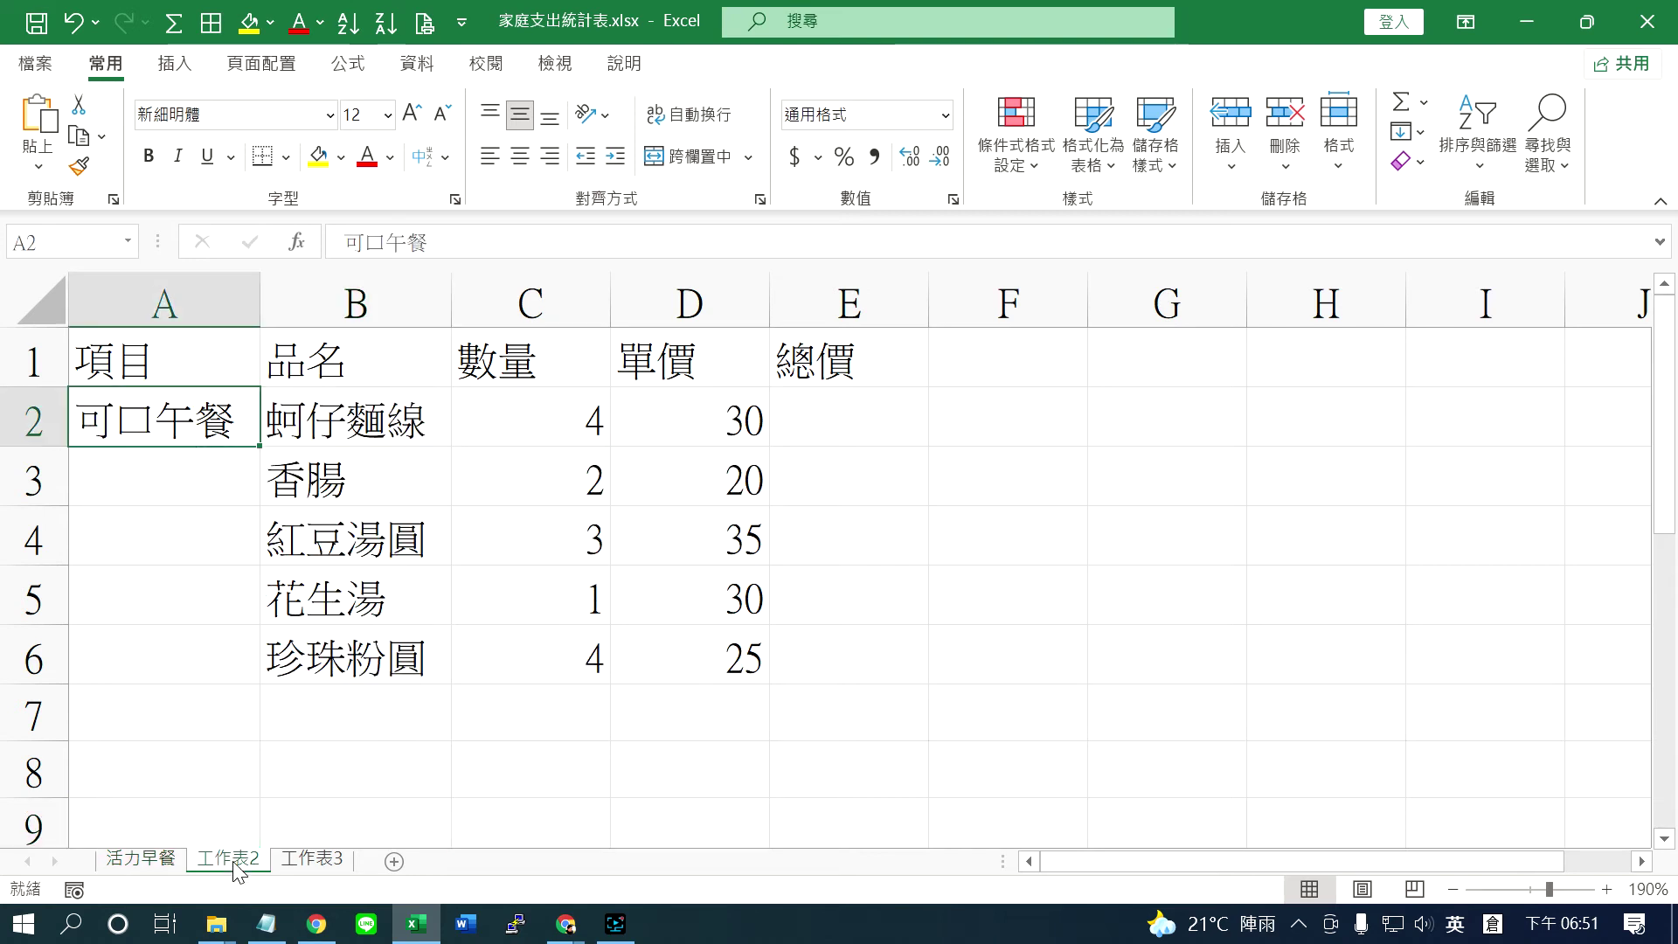
double_click(385, 242)
key(ctrl+c)
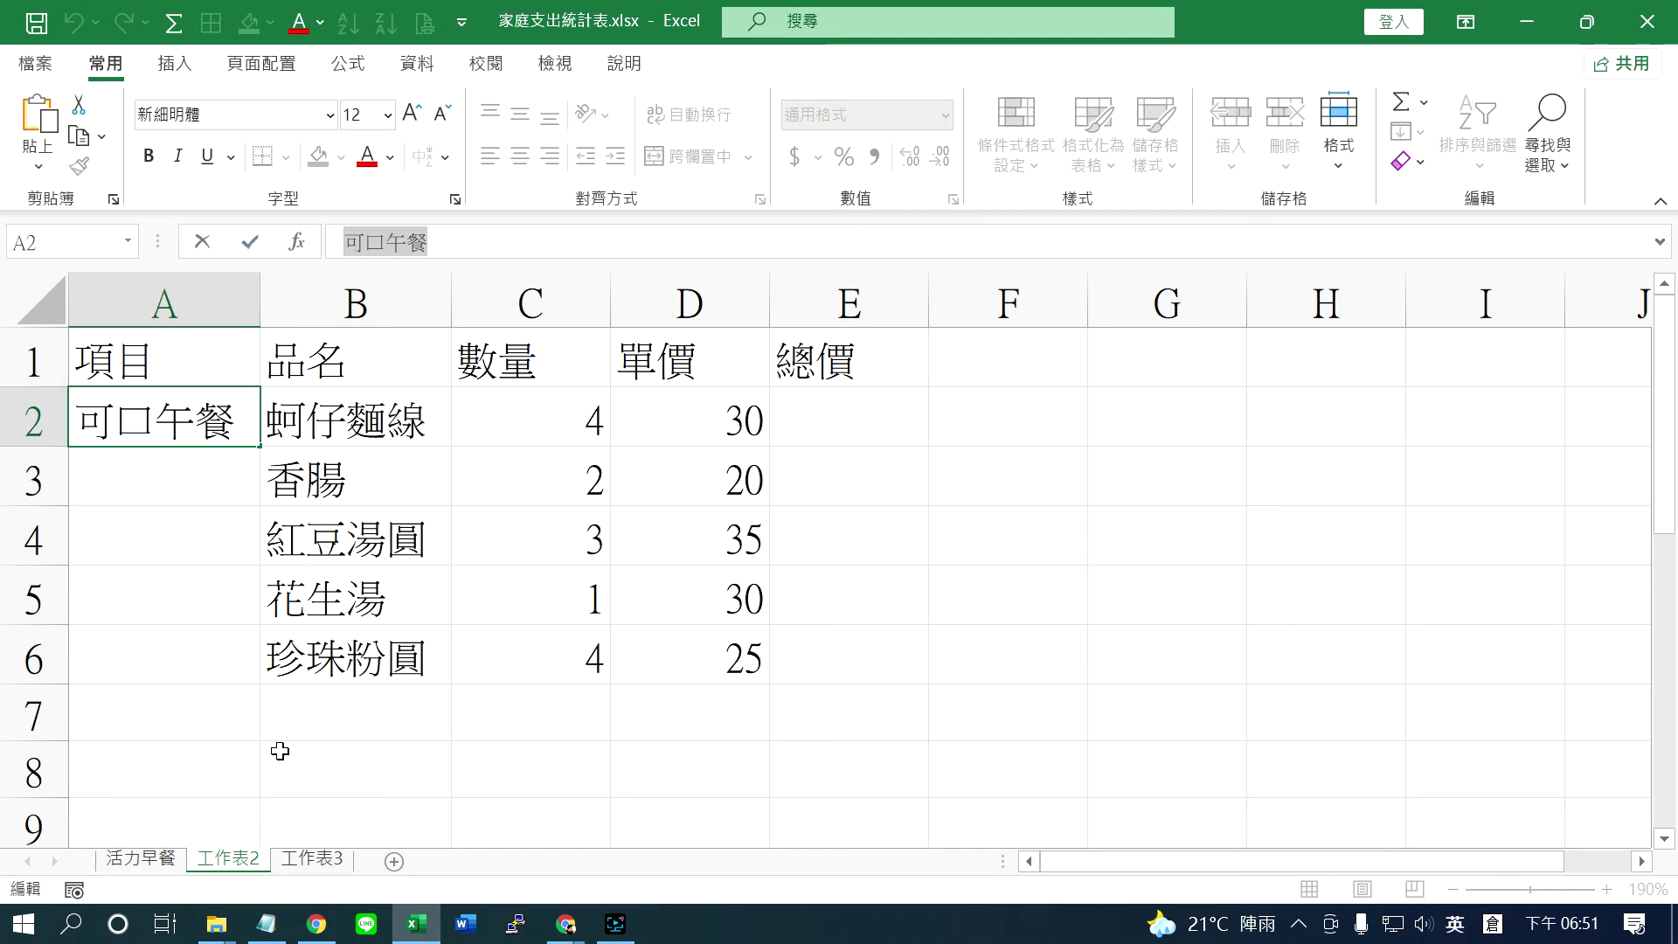
double_click(250, 860)
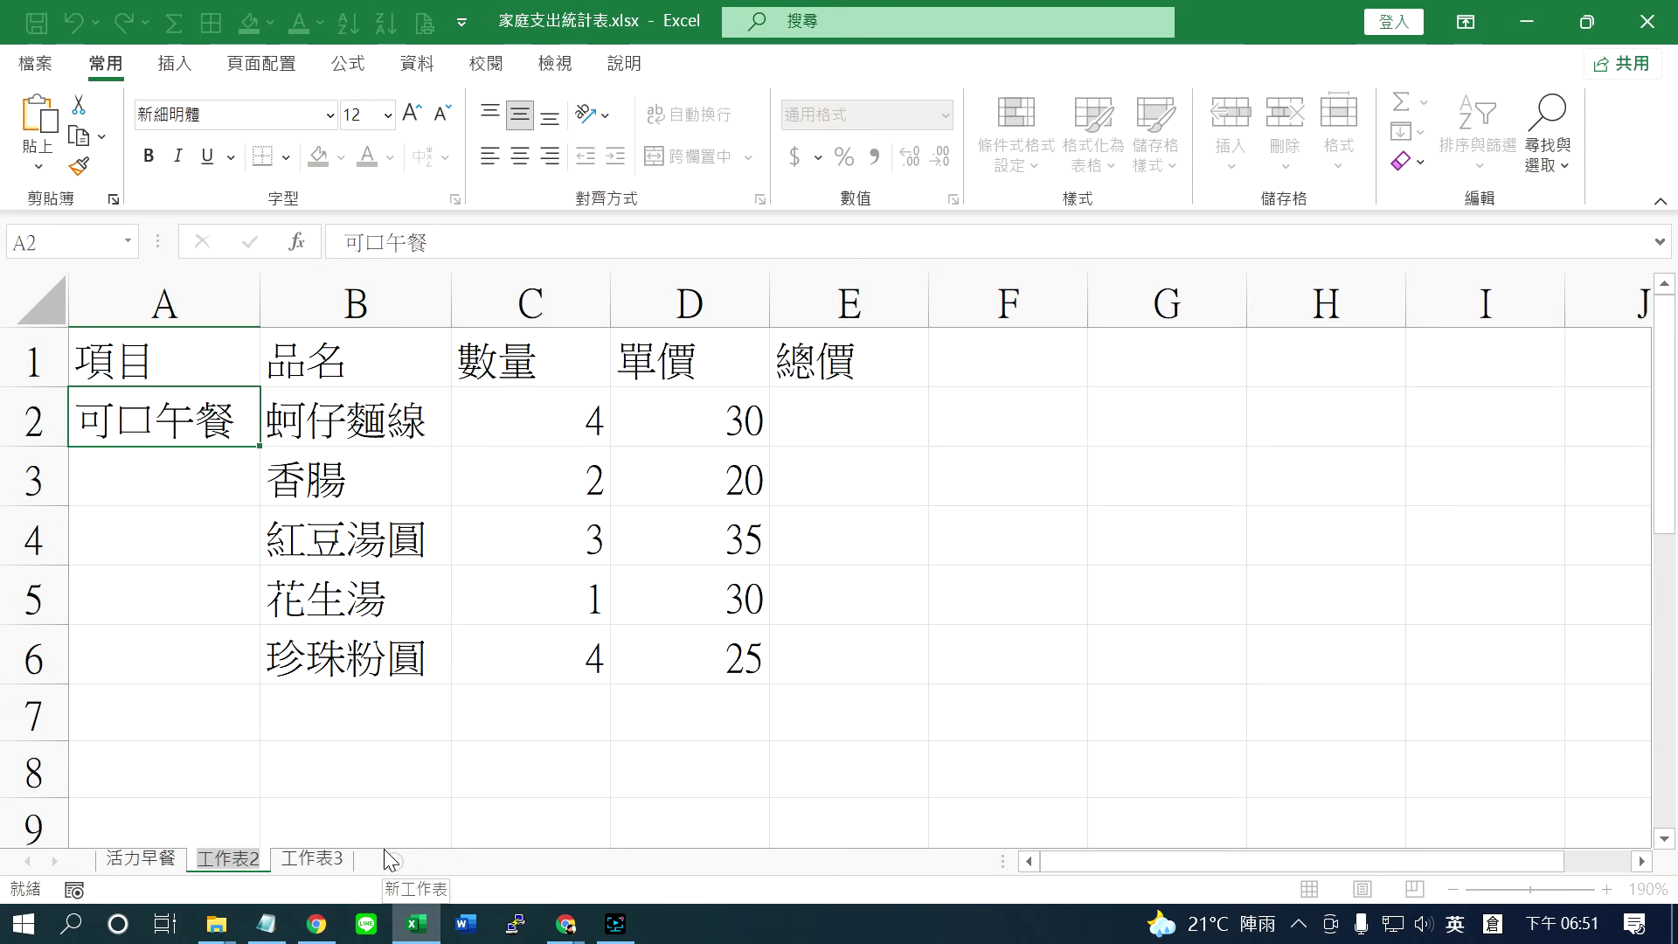
key(ctrl+v)
key(Return)
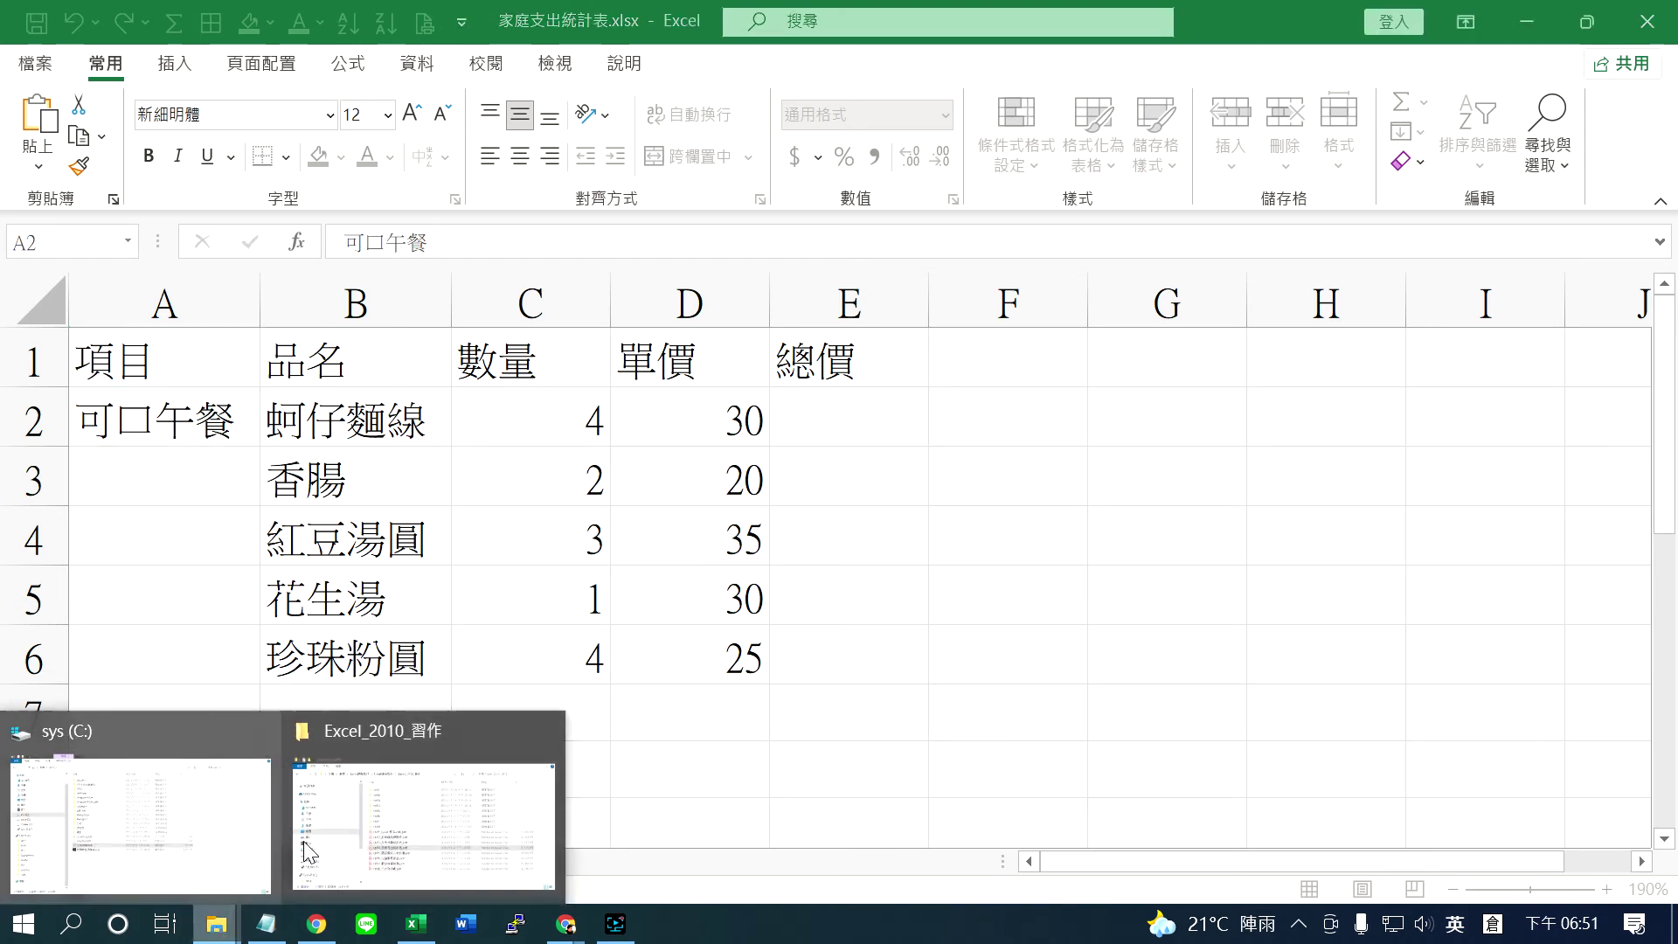
Step: Open 鍵盤清楚圖片.jpg from the Excel課程教材 folder in File Explorer
click(308, 853)
click(505, 197)
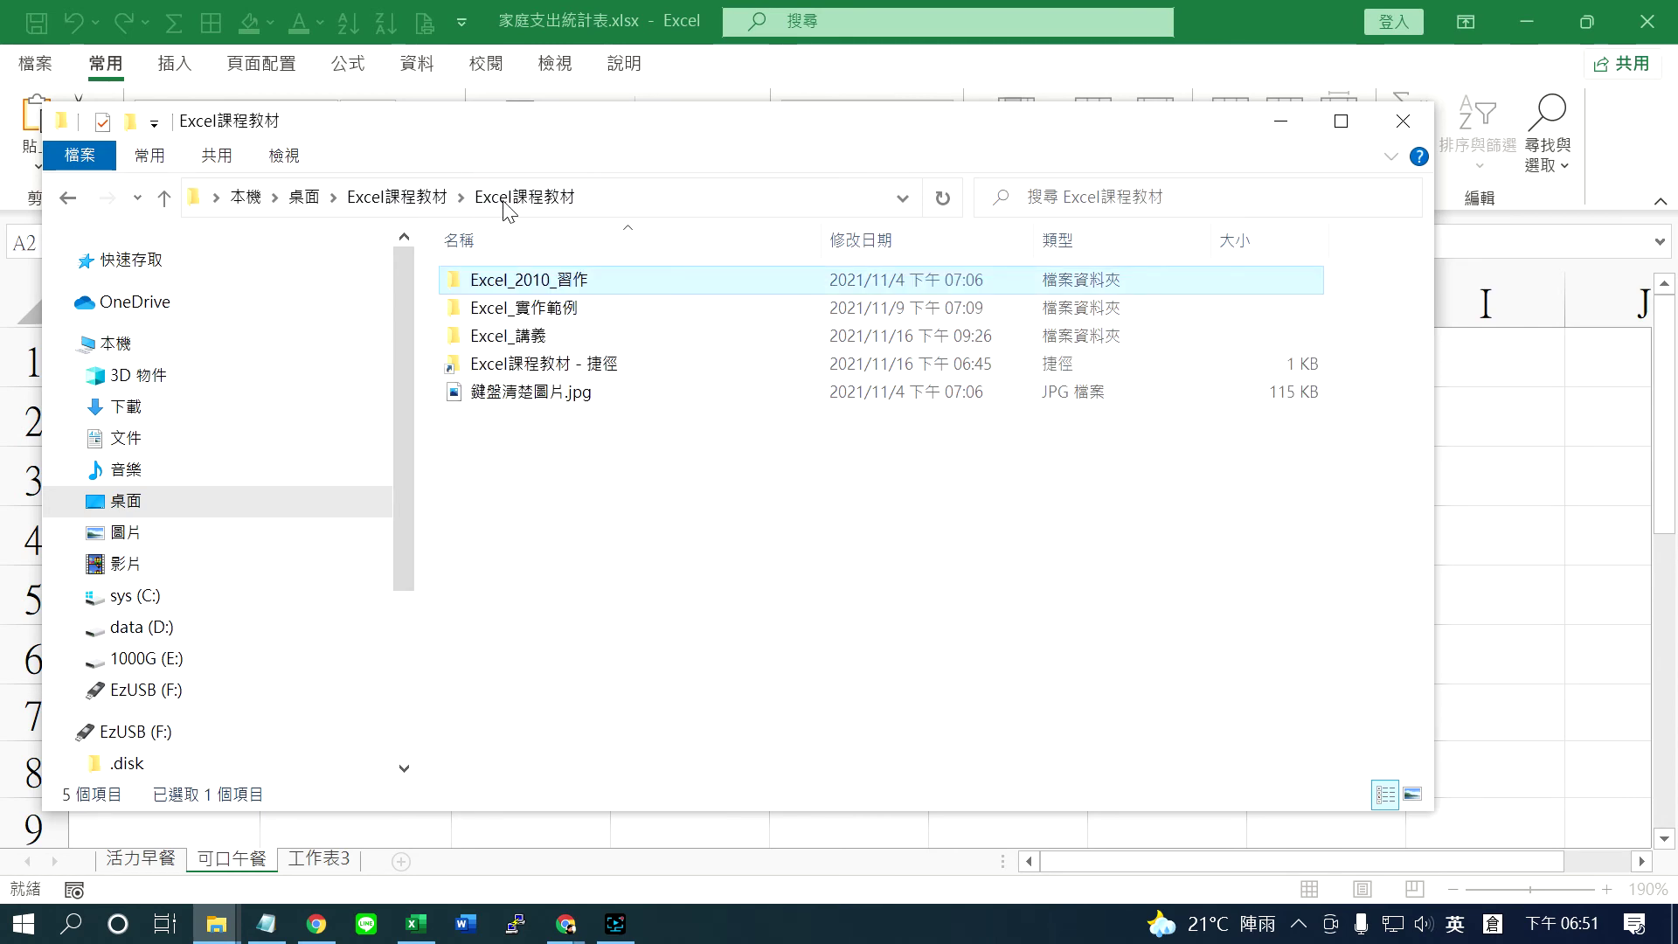
double_click(551, 391)
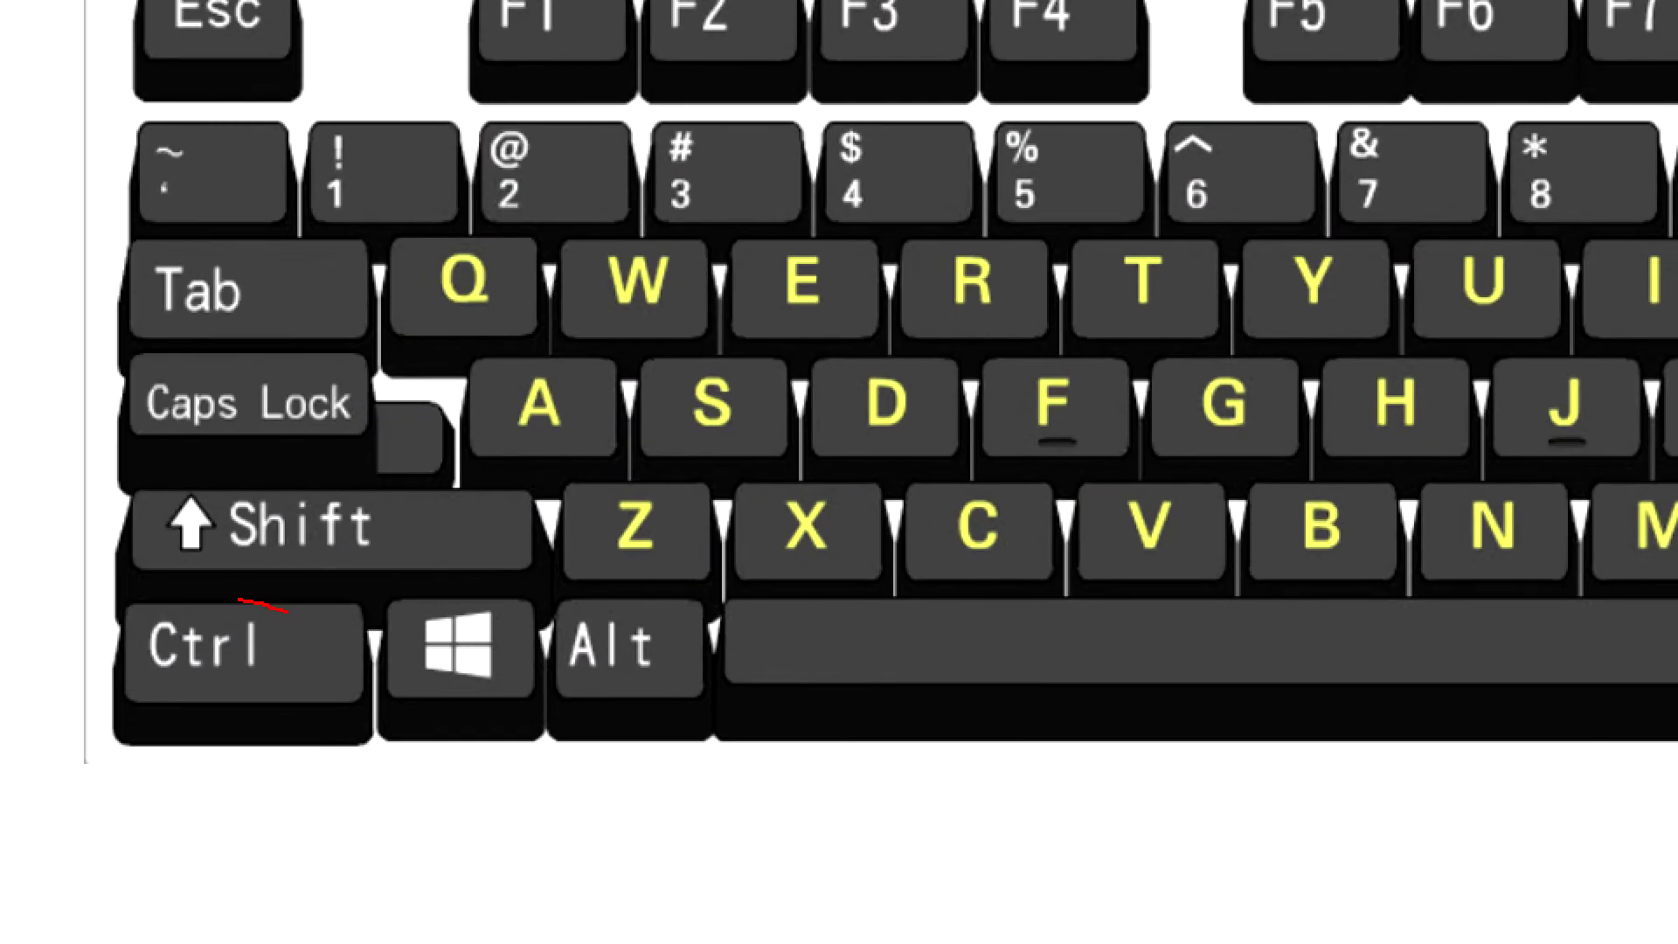
Step: Circle the Ctrl, C, V, X, Z, S, A and F keys on the keyboard picture
drag(237, 599, 317, 578)
drag(1002, 487, 1063, 514)
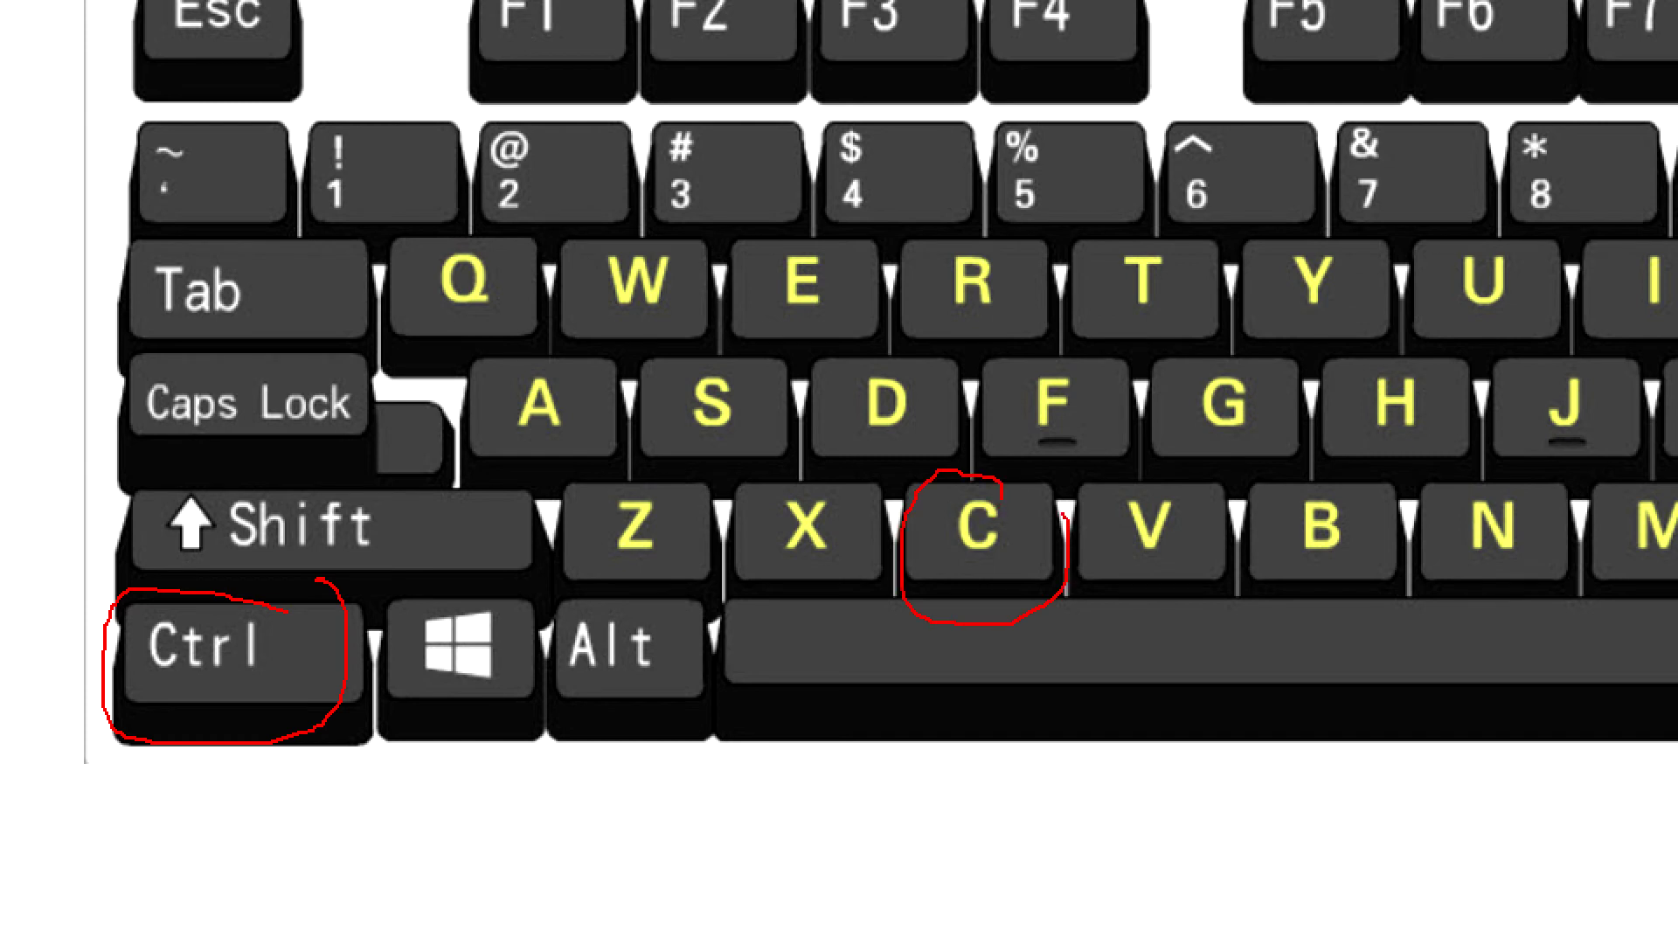
mouse_move(1213, 479)
mouse_down()
mouse_move(1123, 584)
mouse_move(1212, 467)
mouse_up()
mouse_move(830, 476)
mouse_down()
mouse_move(756, 572)
mouse_move(848, 504)
mouse_up()
drag(674, 482, 704, 494)
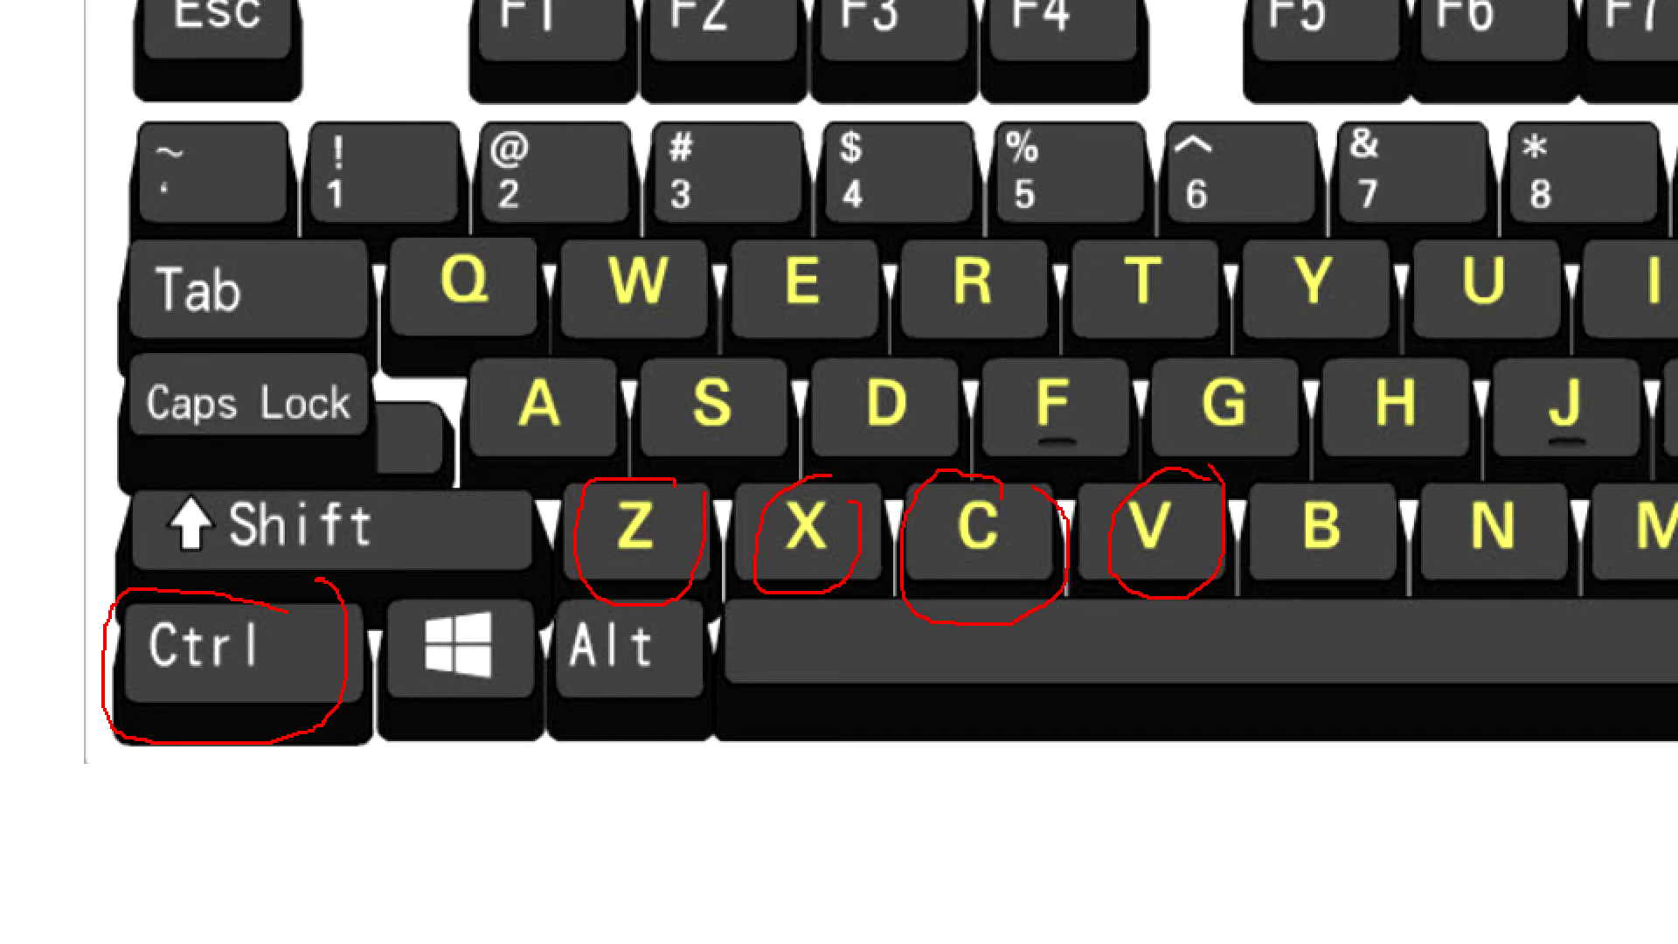
mouse_move(791, 378)
mouse_down()
mouse_move(643, 461)
mouse_move(778, 409)
mouse_up()
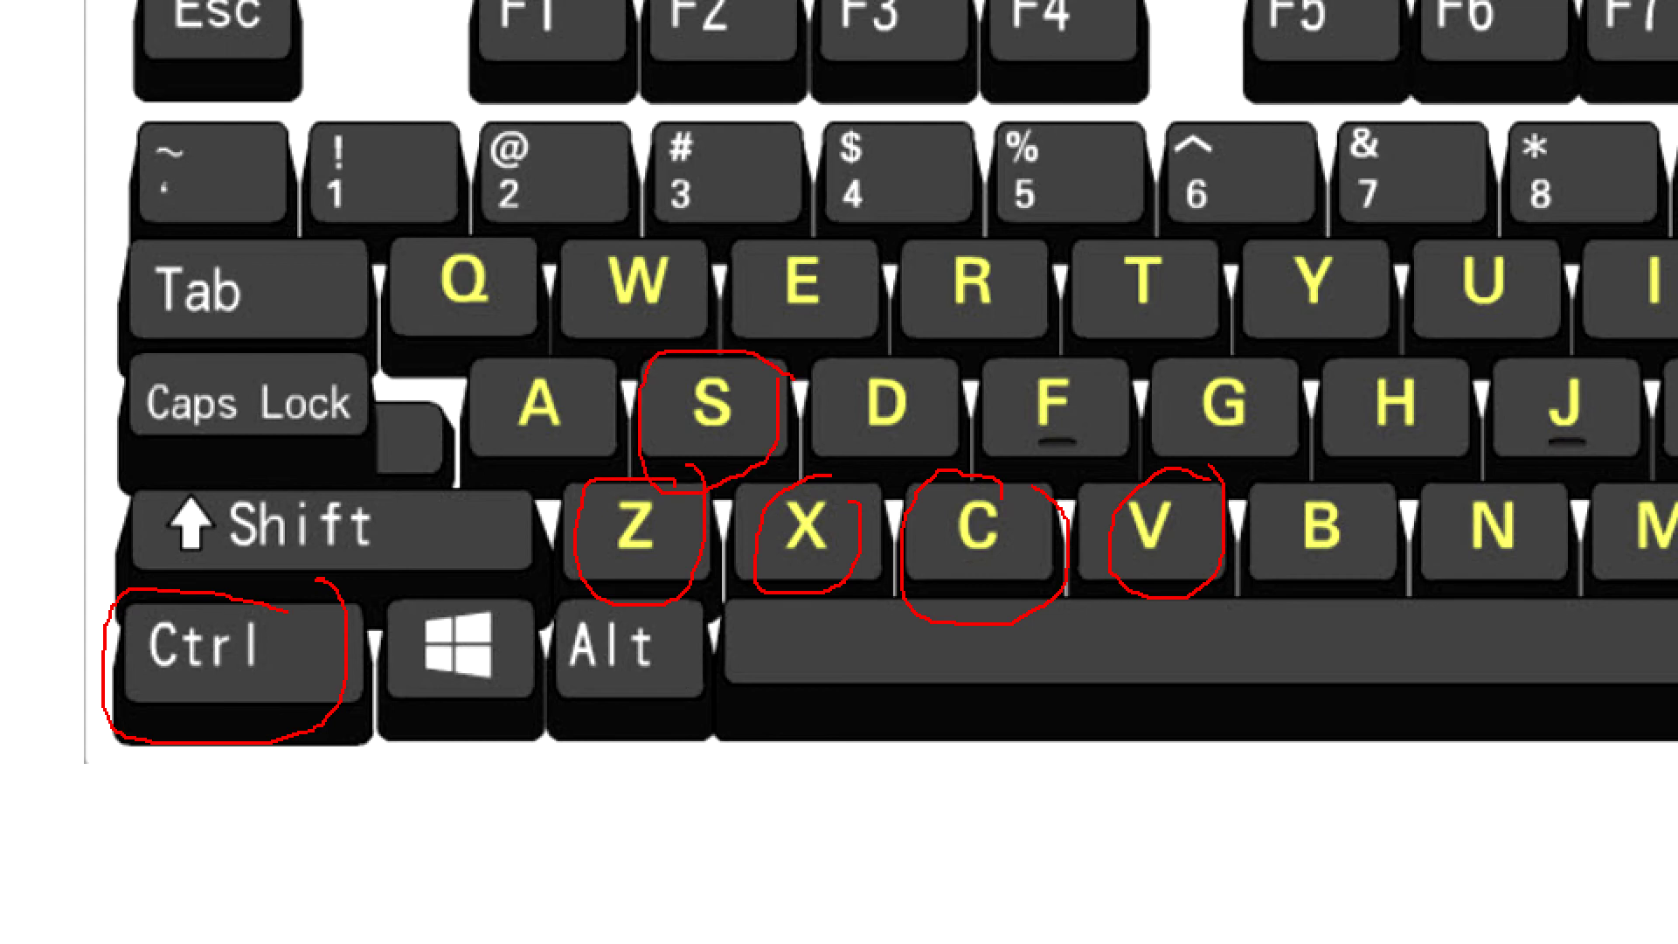
mouse_move(612, 369)
mouse_down()
mouse_move(511, 354)
mouse_move(573, 392)
mouse_up()
mouse_move(1103, 370)
mouse_down()
mouse_move(981, 420)
mouse_move(1102, 411)
mouse_up()
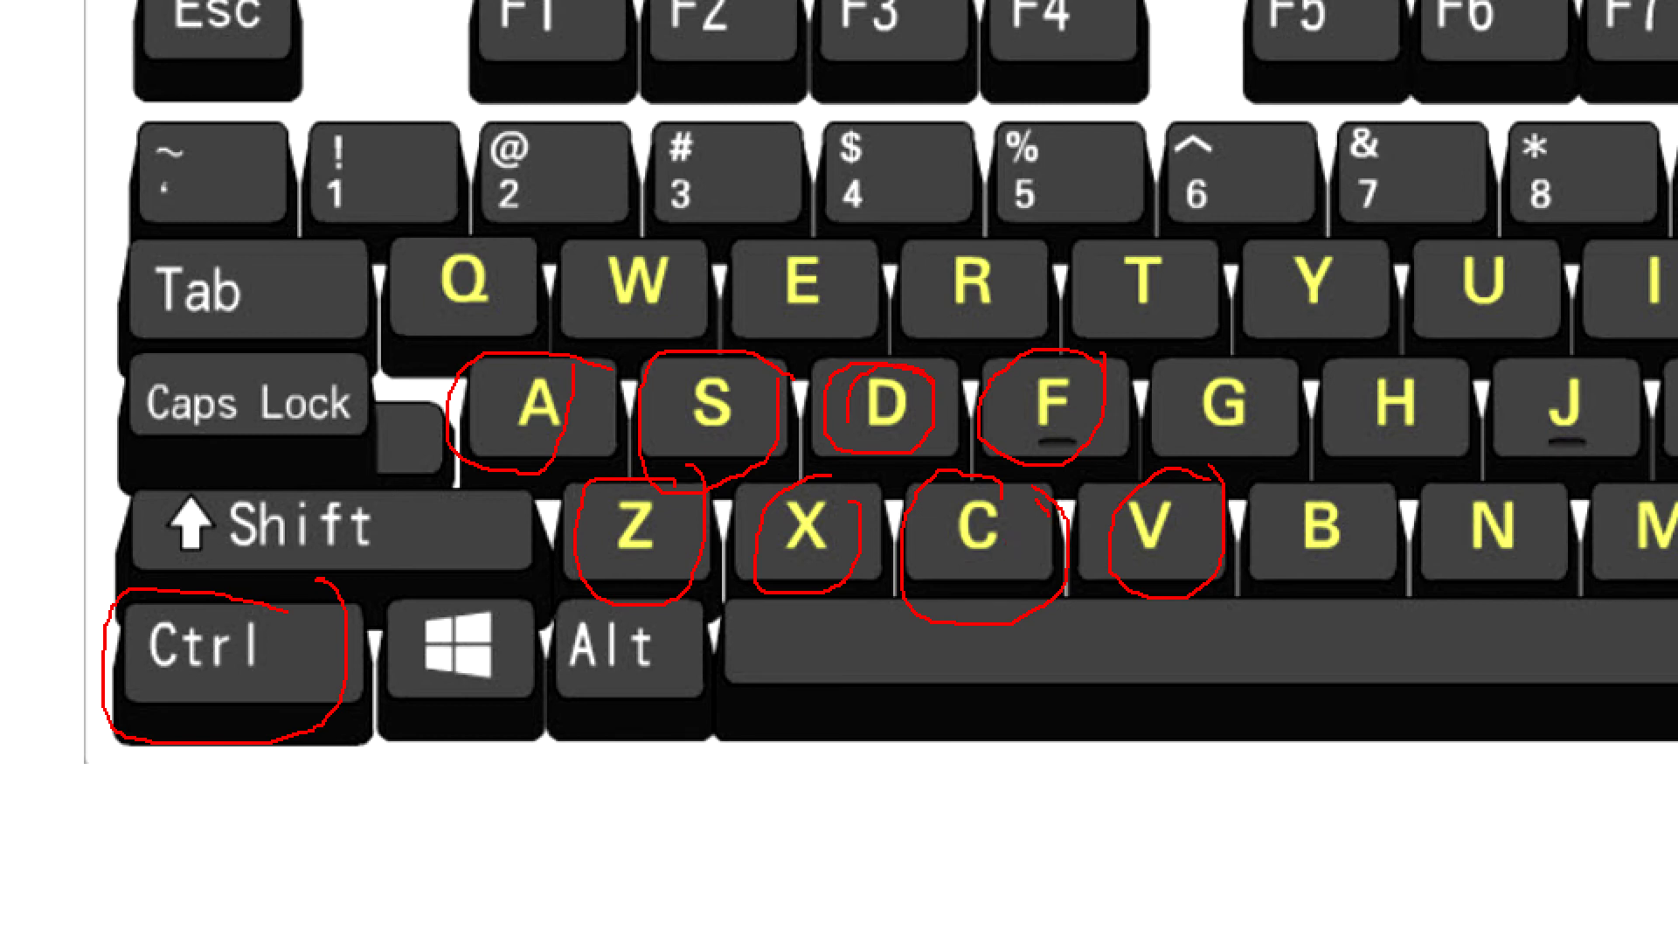
Step: Circle C again, box the A–G and Z–V key group, then close Photos
mouse_move(1018, 479)
mouse_down()
mouse_move(925, 502)
mouse_move(1014, 558)
mouse_up()
drag(434, 355, 1304, 628)
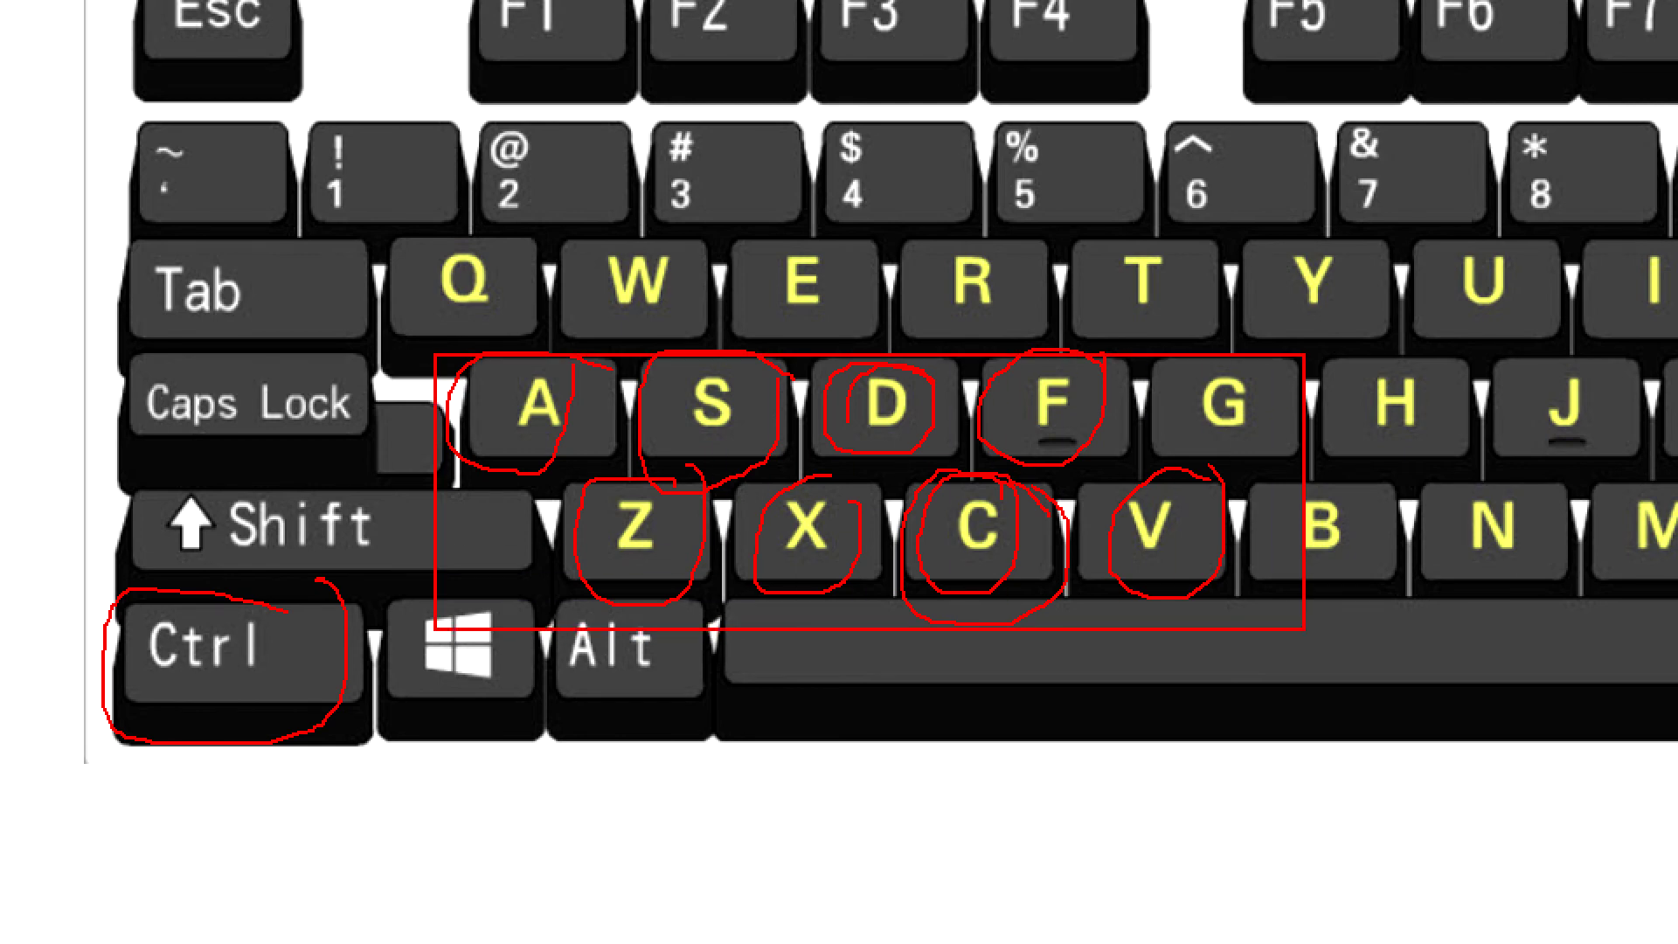
key(Escape)
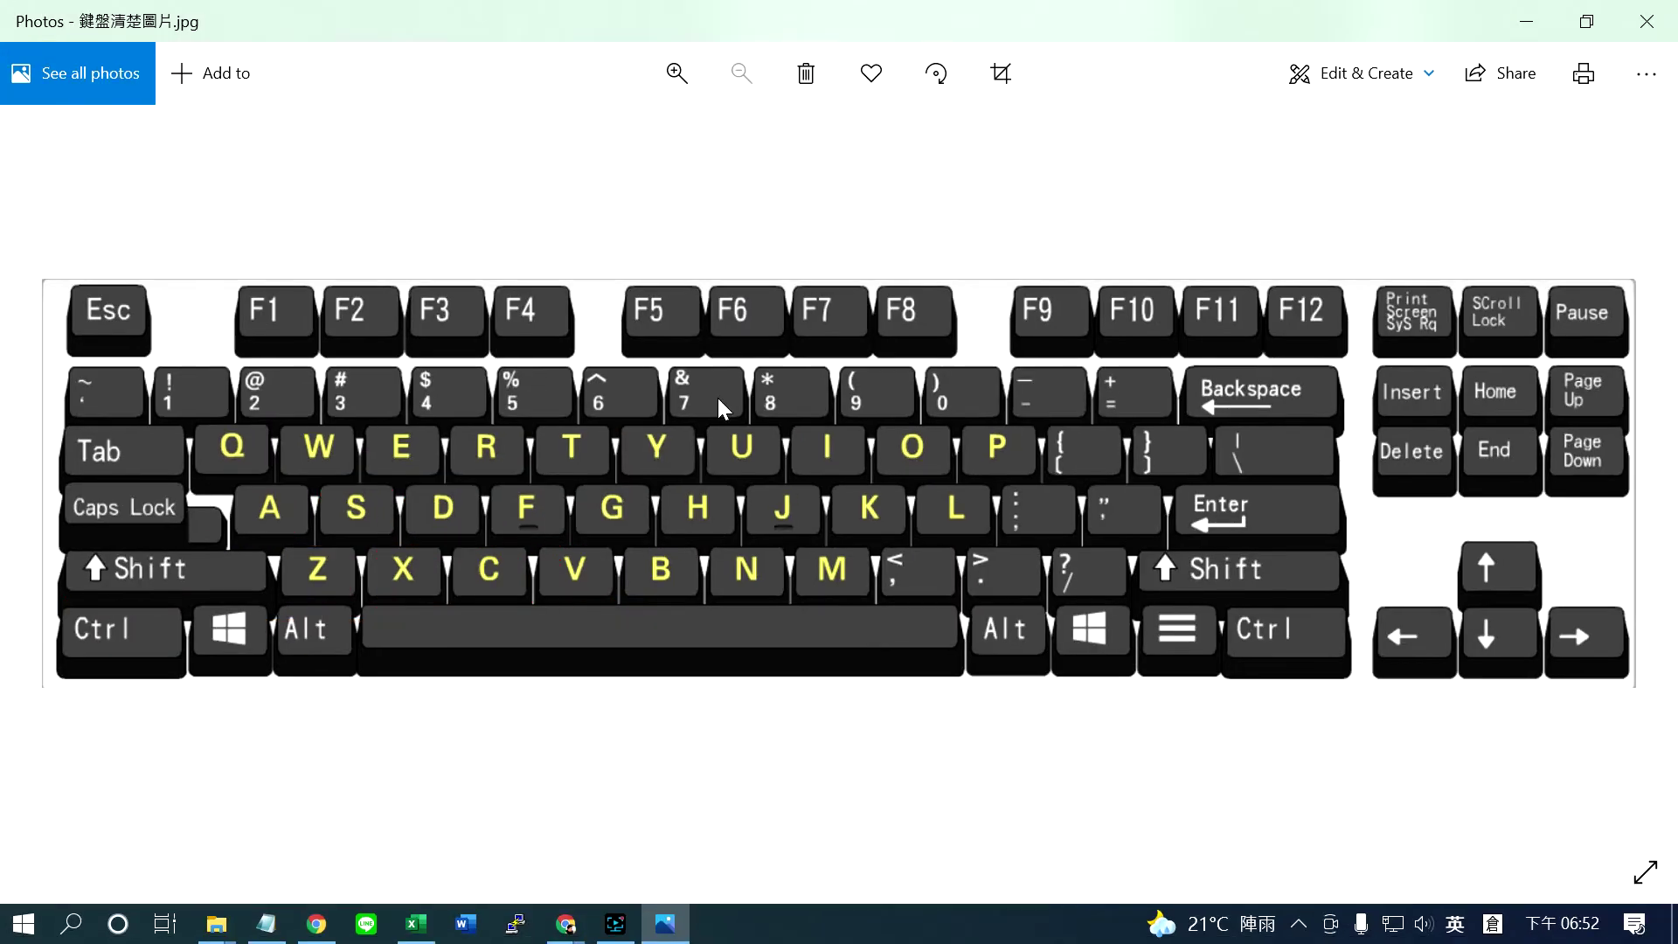
click(1647, 19)
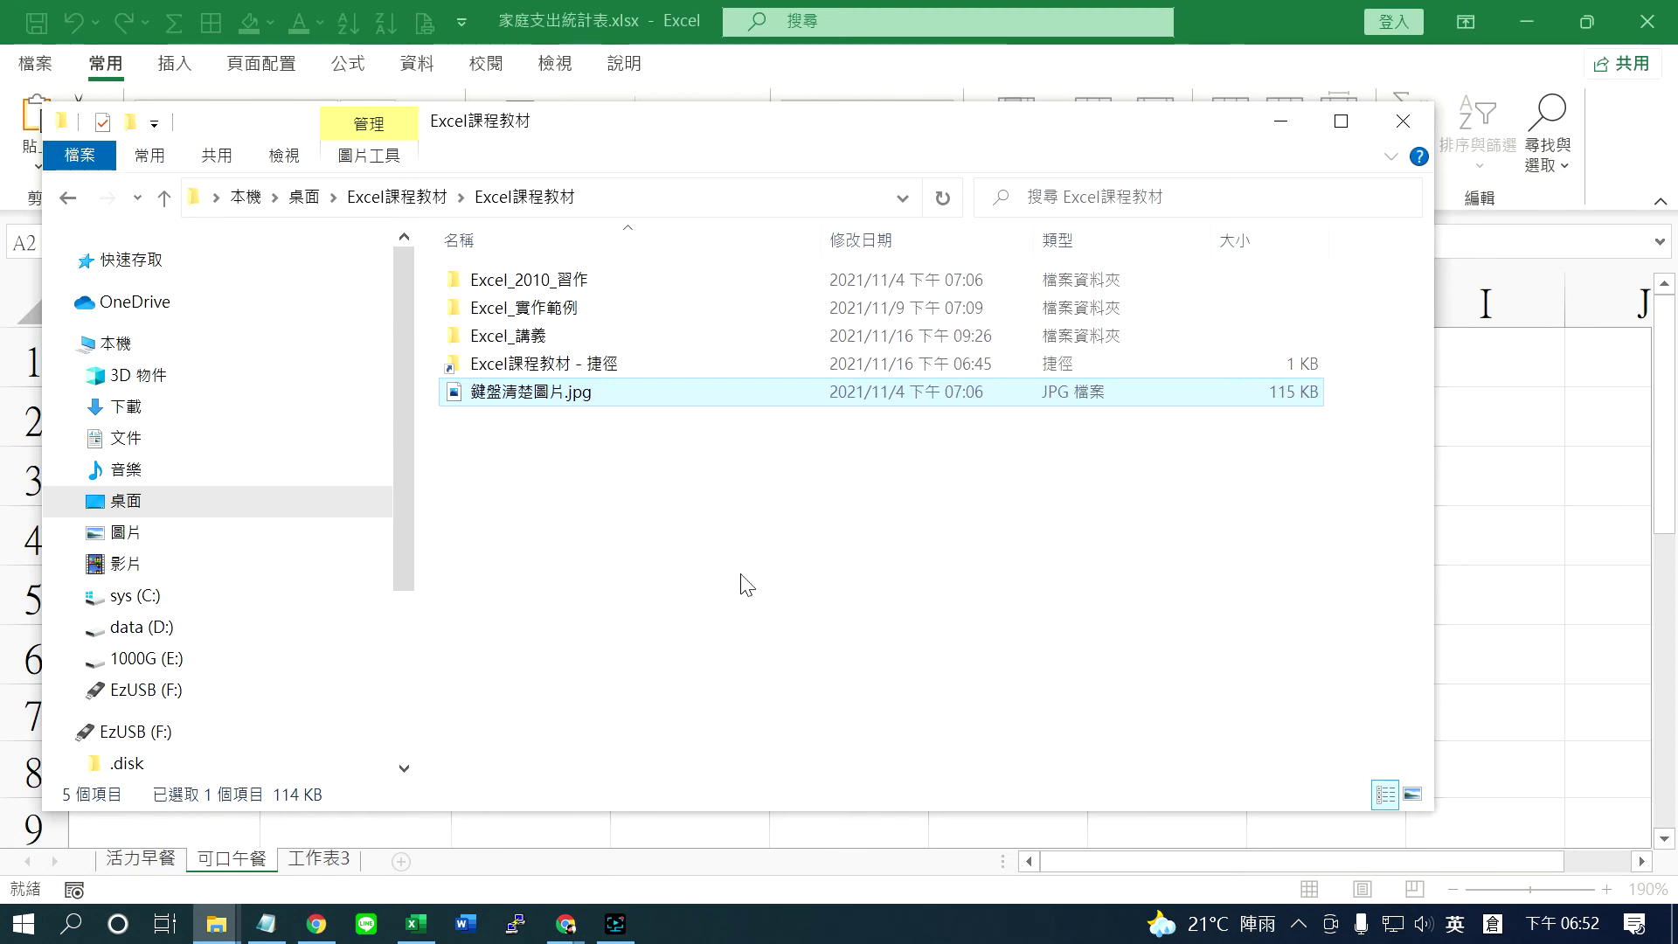
Step: Rename the 工作表3 tab to 快樂晚餐 by pasting the label from cell A2
click(427, 865)
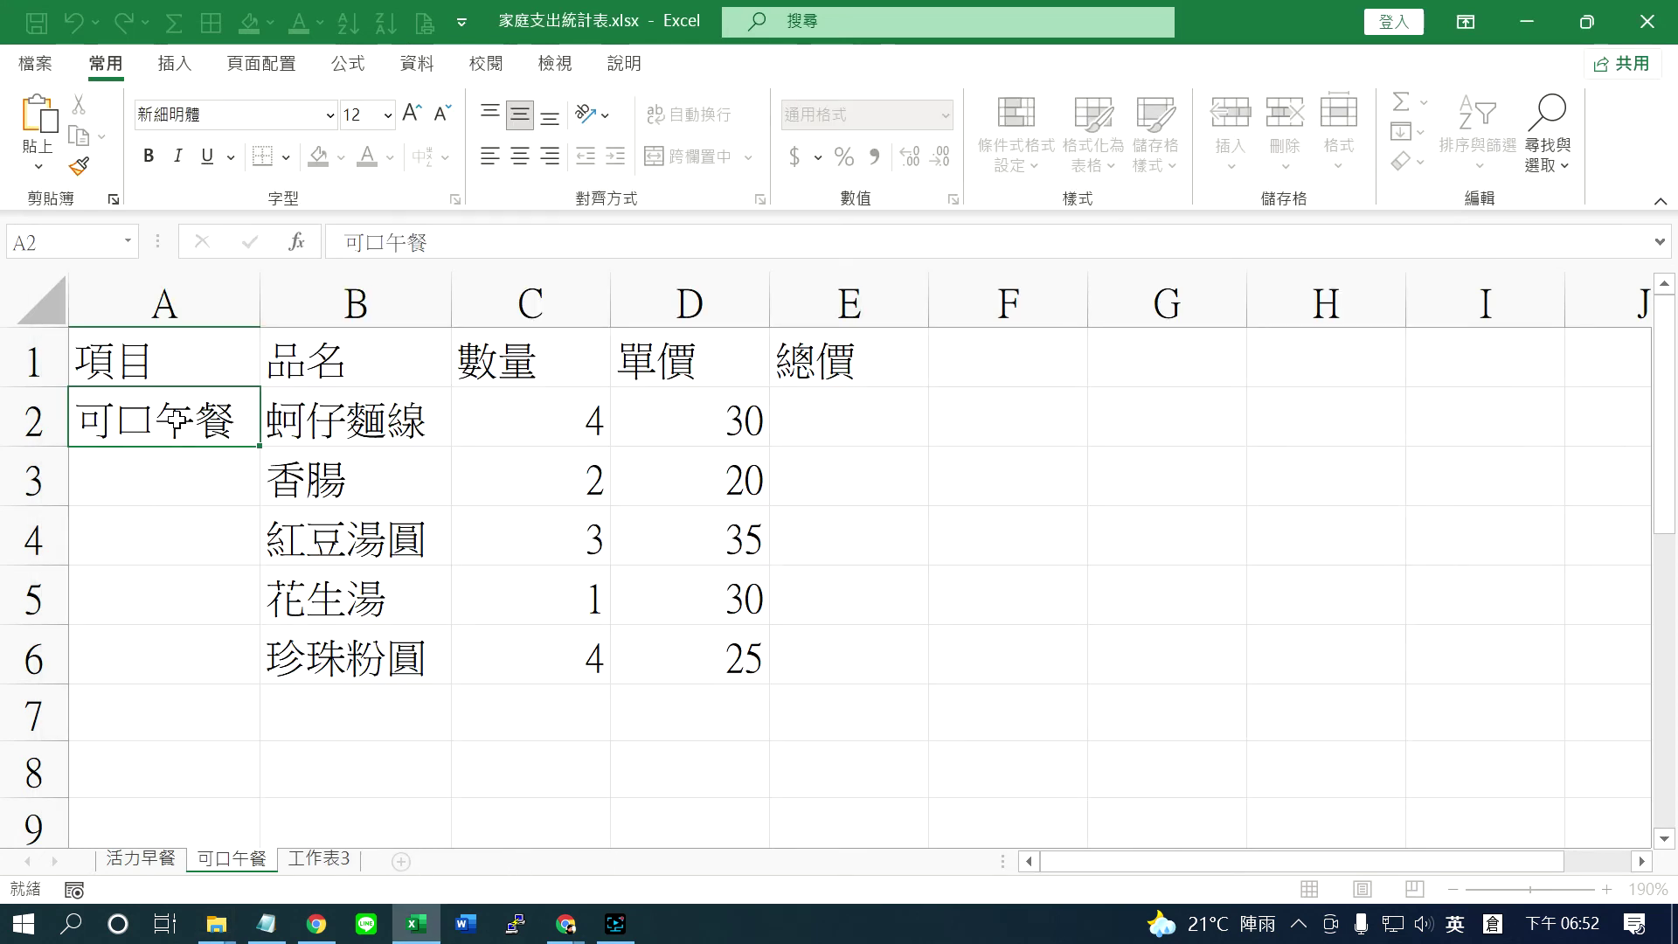
click(322, 859)
click(157, 420)
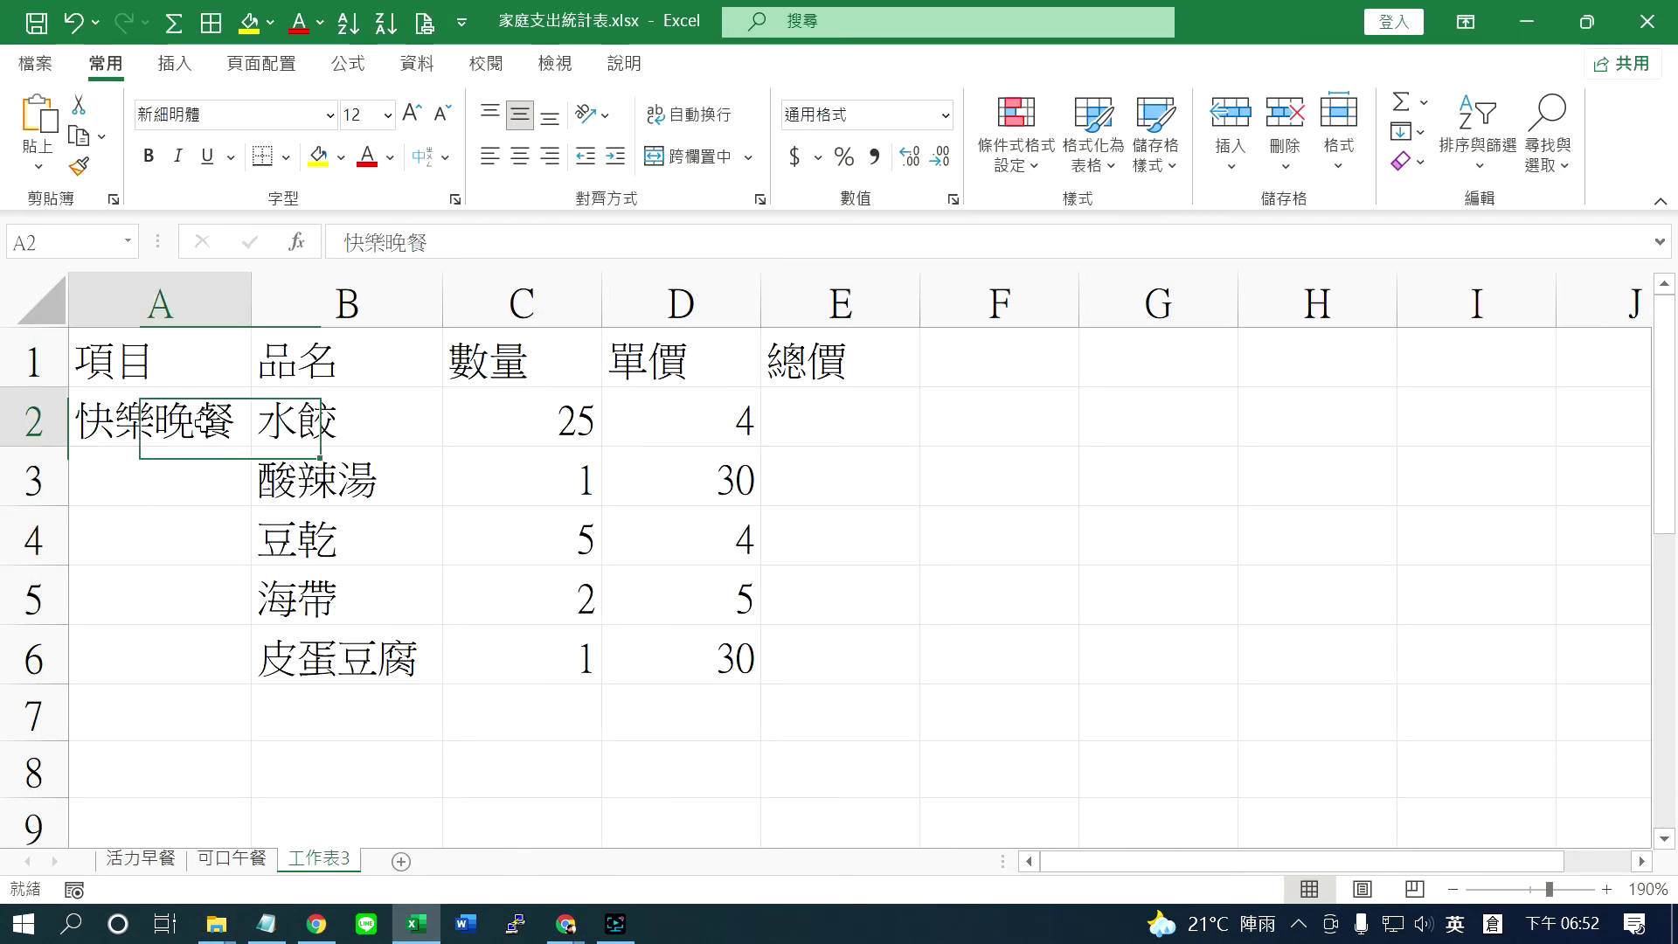
double_click(158, 419)
key(ctrl+c)
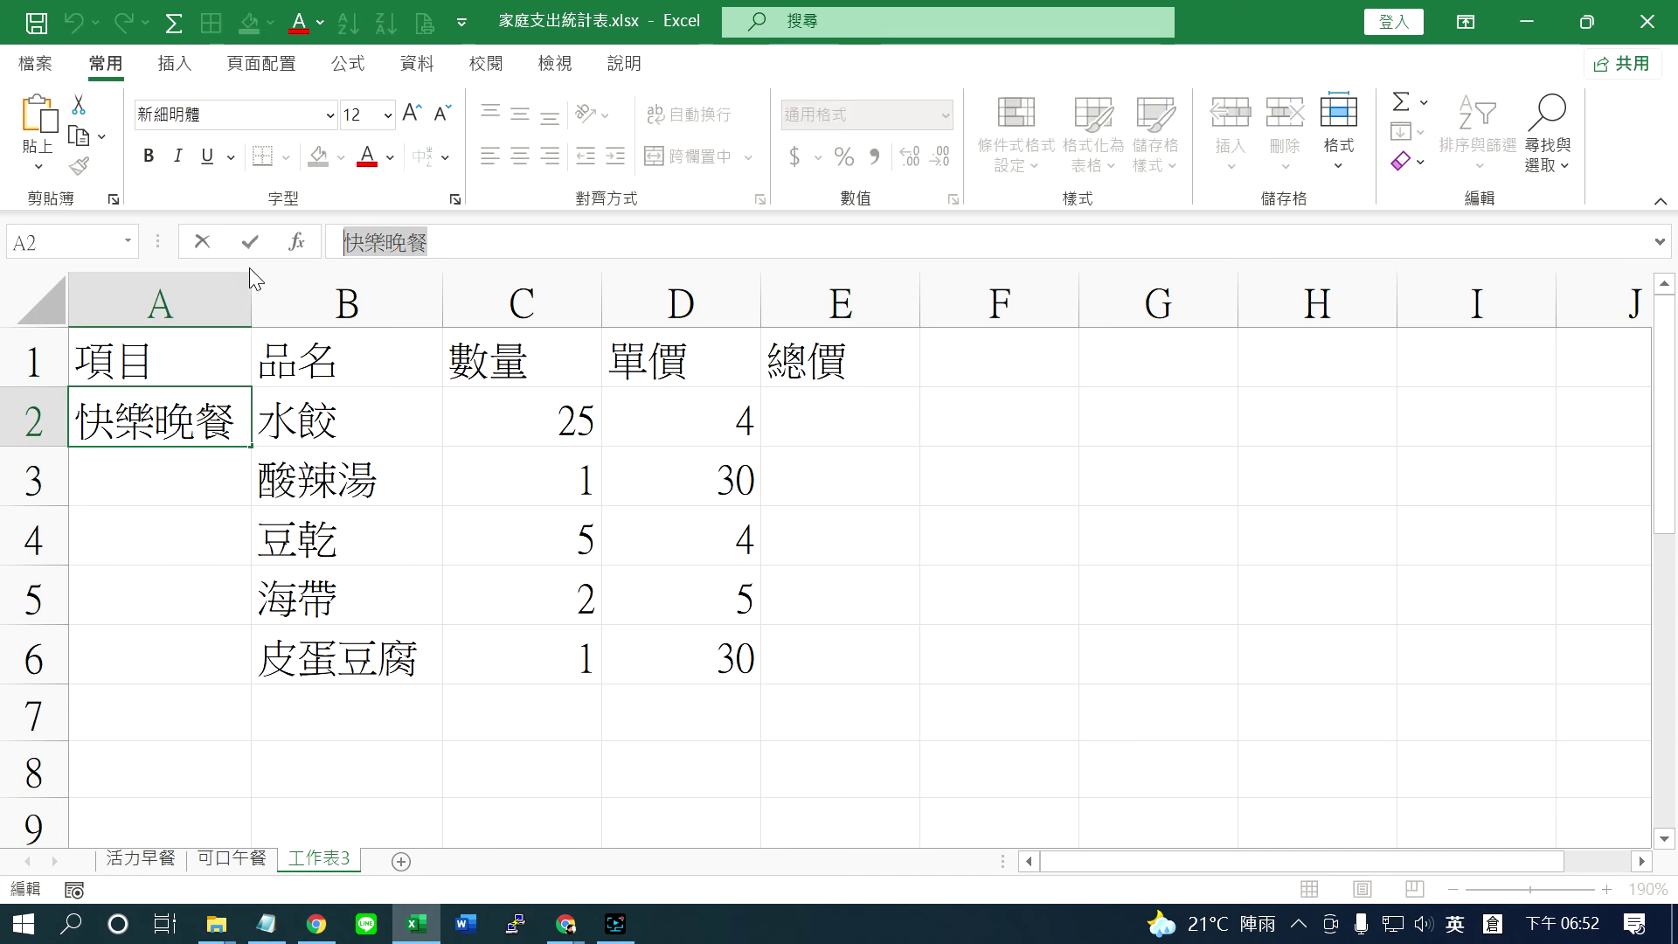
double_click(337, 859)
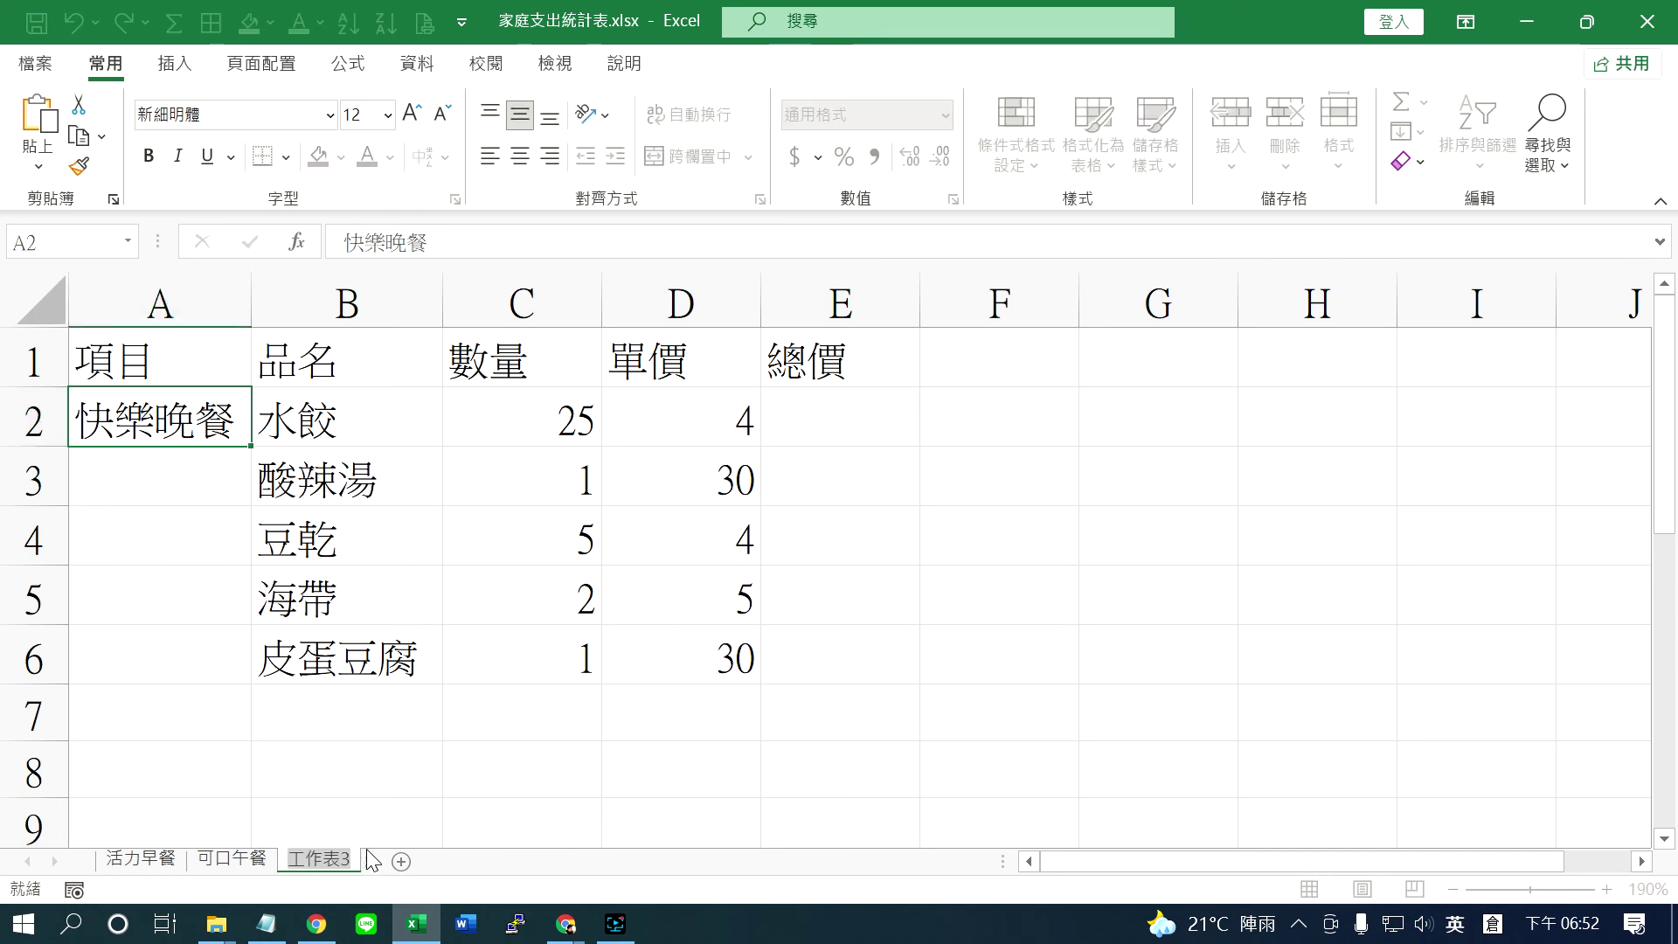
key(ctrl+v)
click(544, 765)
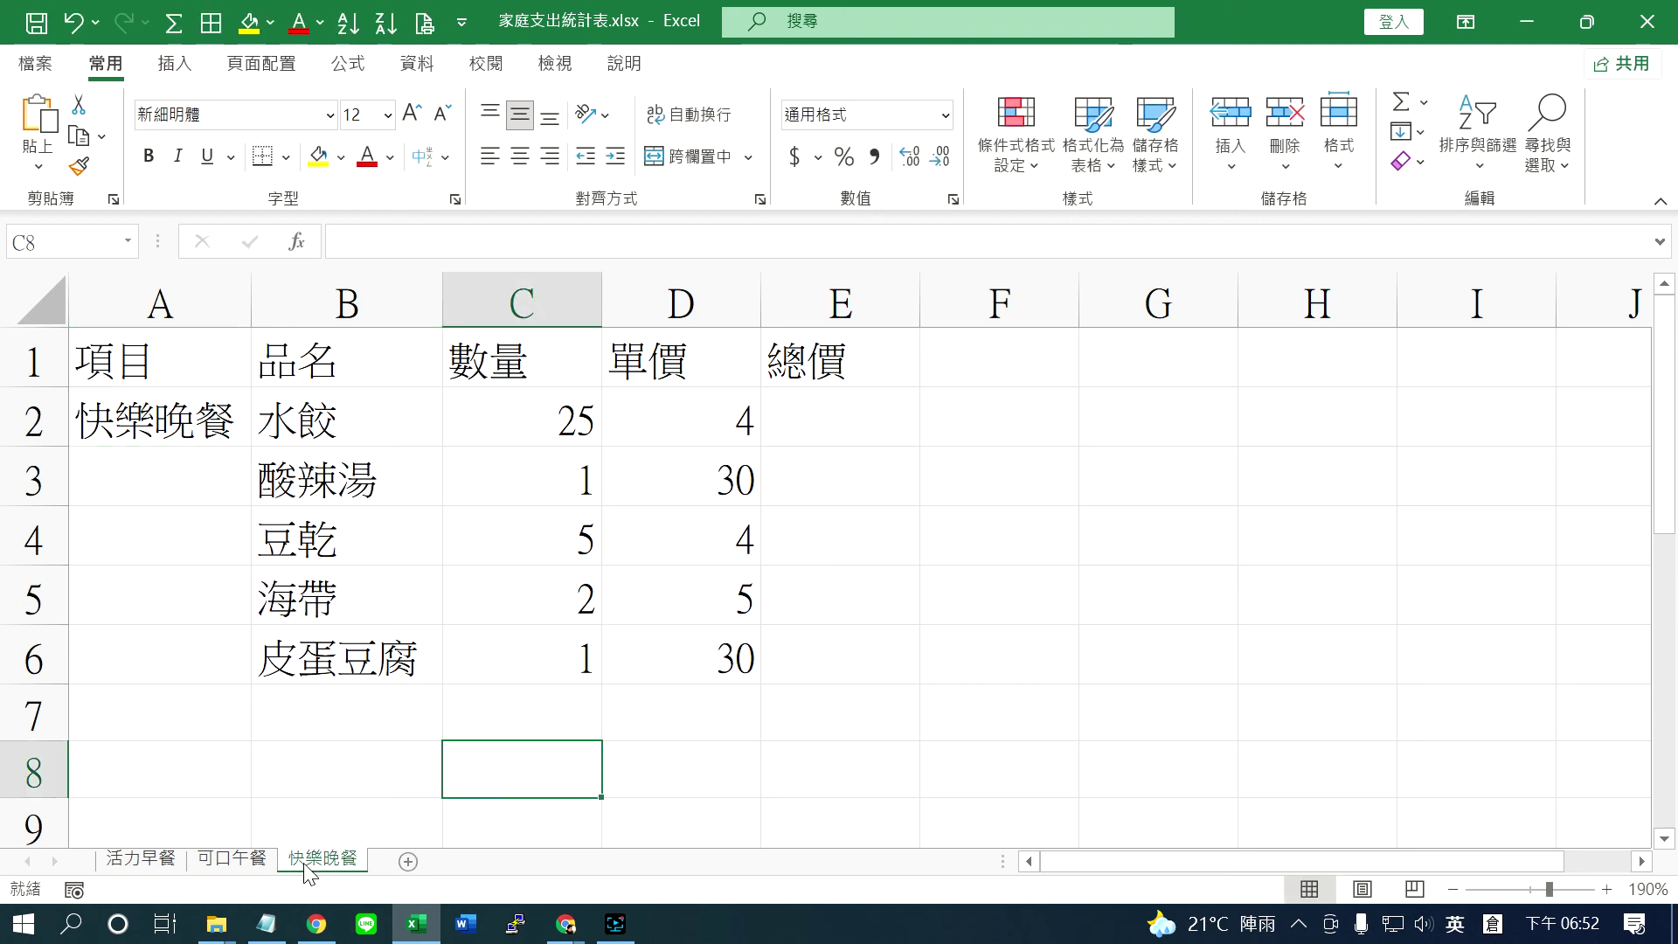
Step: Check the renamed sheet tabs, ending back on 快樂晚餐
click(156, 863)
click(242, 863)
click(328, 860)
Step: Insert a new sheet after 快樂晚餐 and rename it from 工作表1 to 合計
click(409, 862)
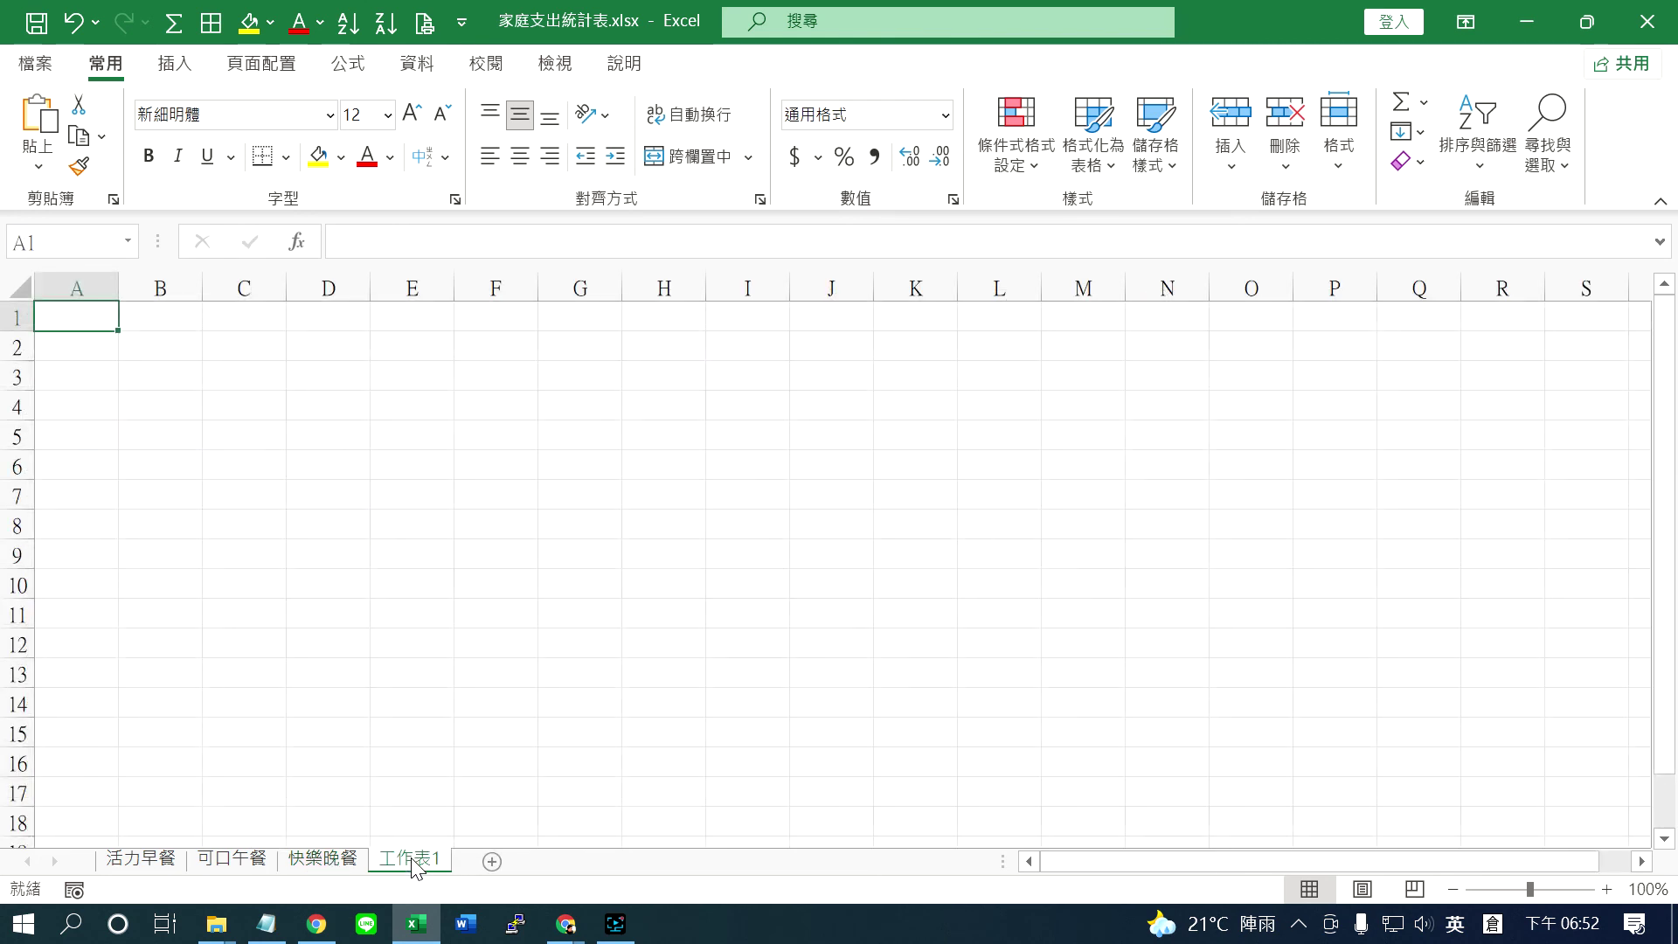
double_click(411, 861)
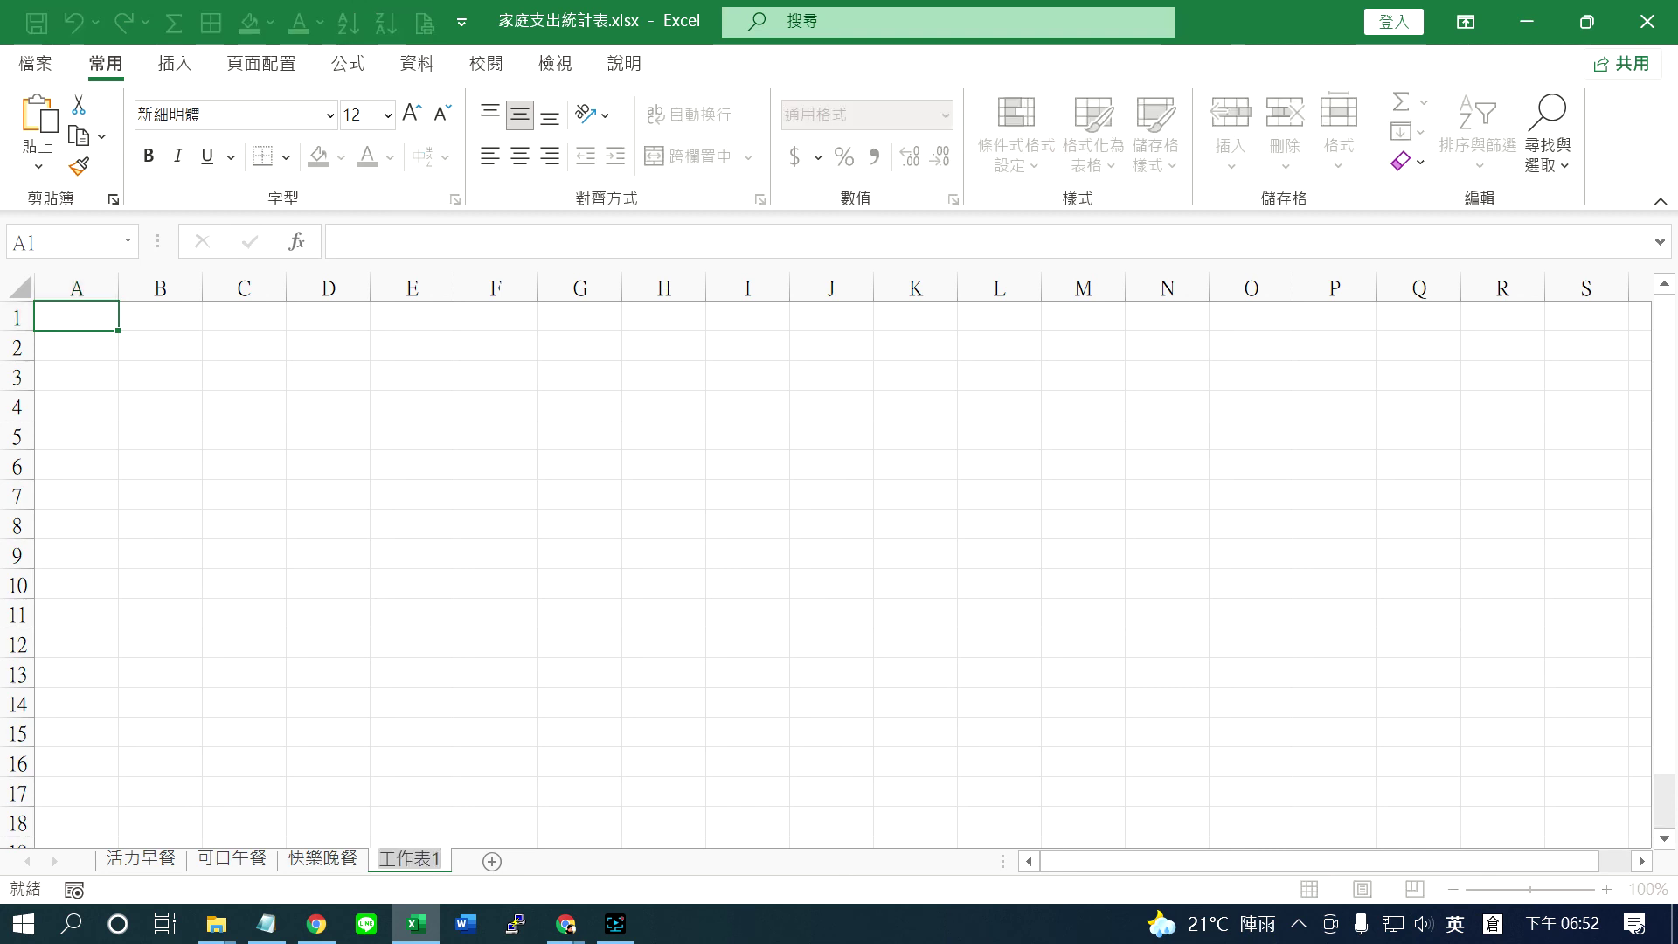
text(合計)
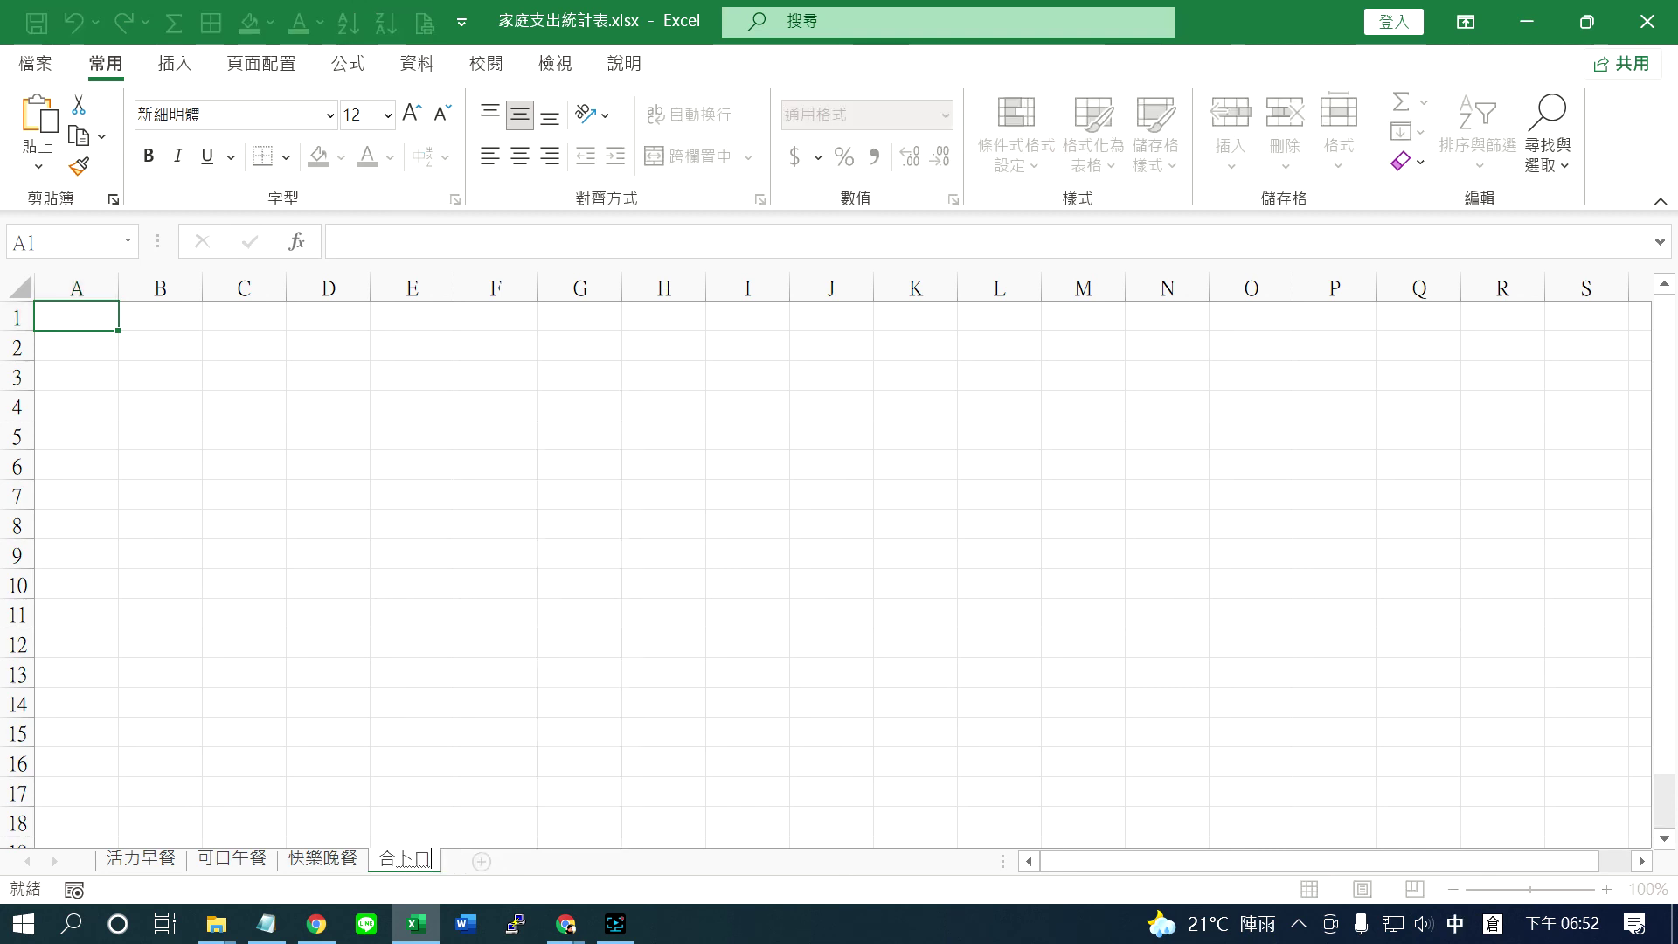
key(Return)
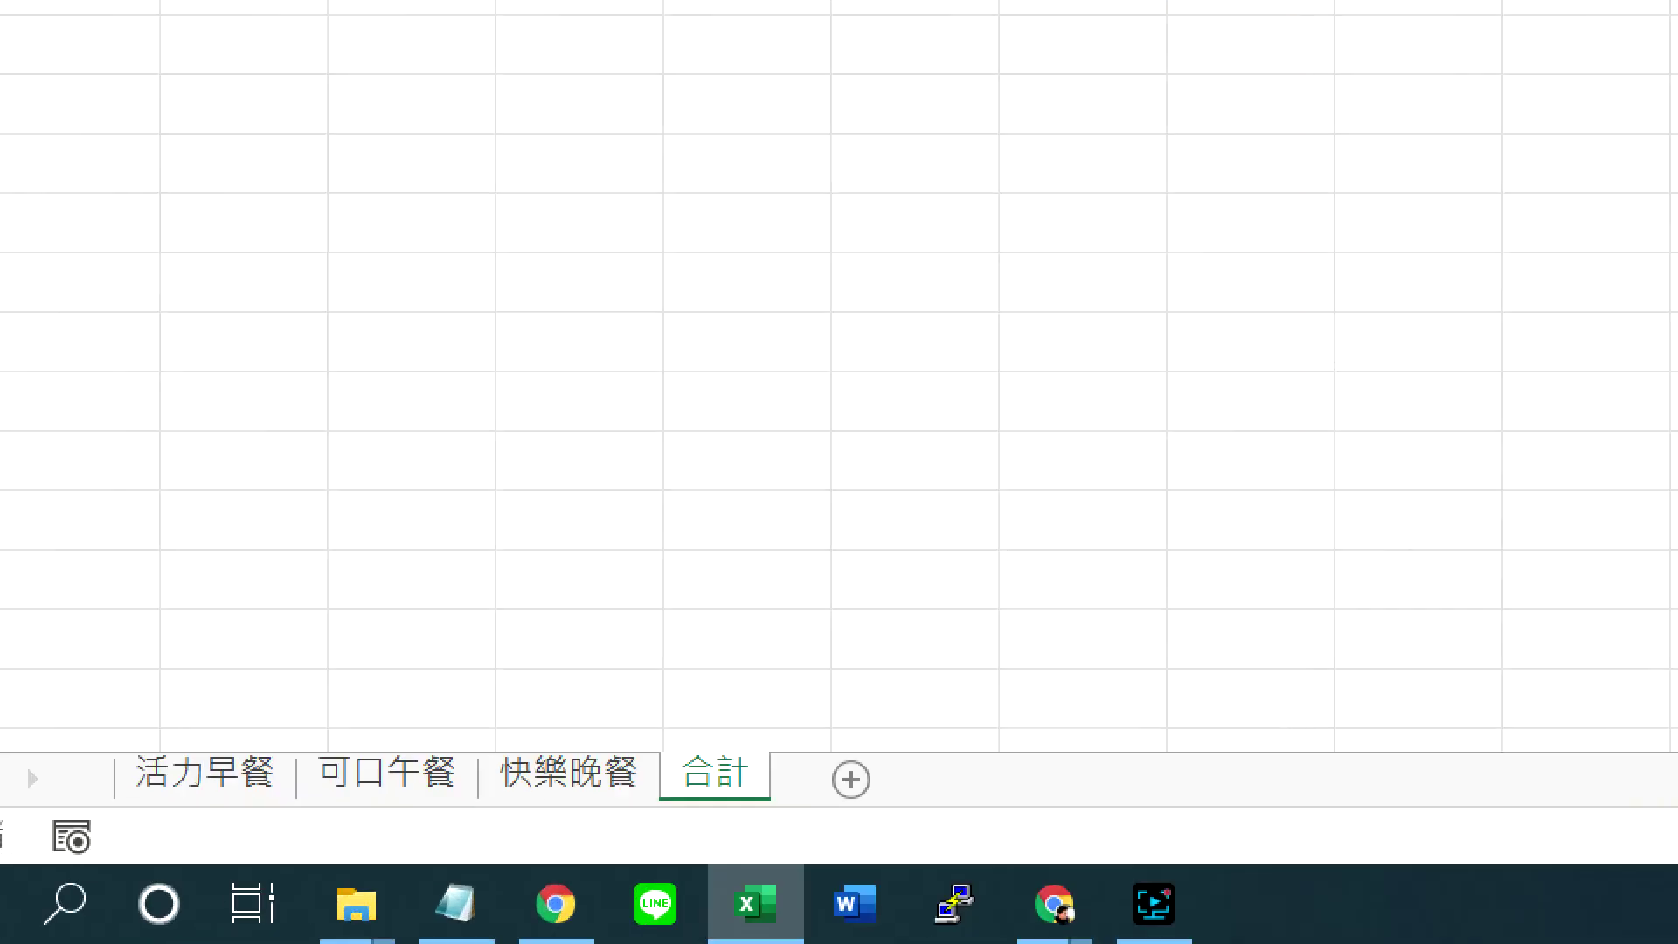